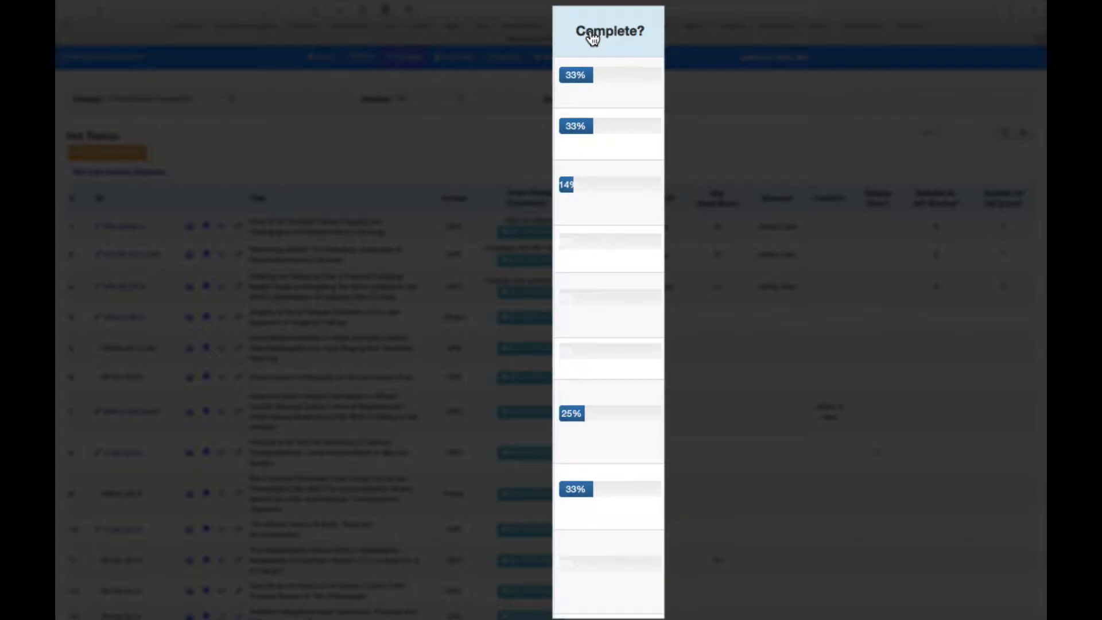
Step: Sort the exhibit list in turn by the Complete?, Solicit?, Avg. Panel Score, Discuss? and Conflict? columns
left_click(592, 38)
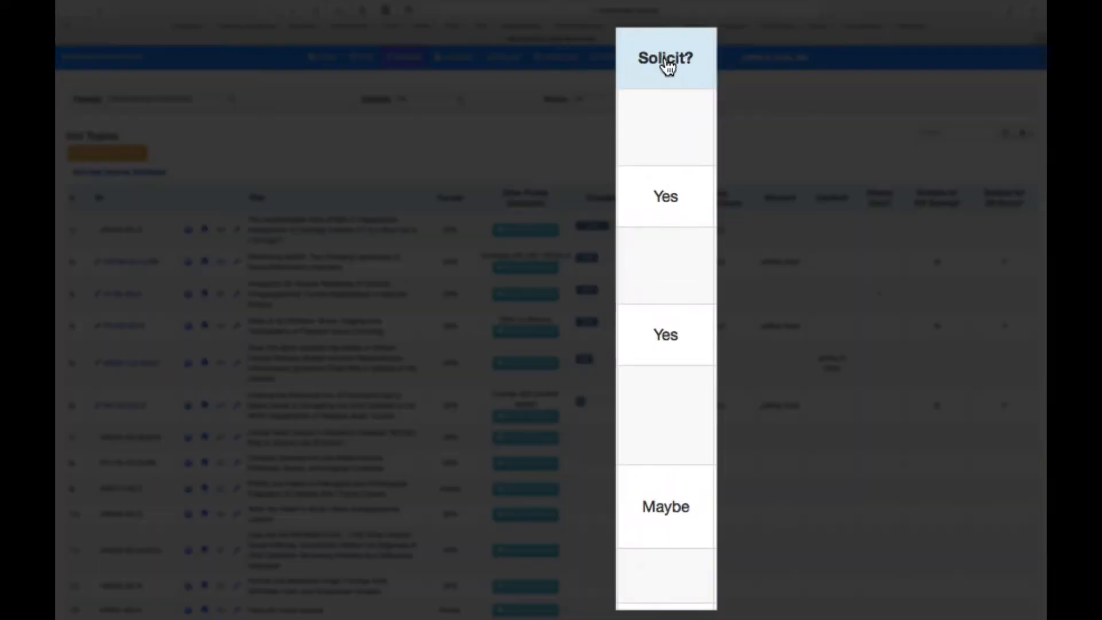
left_click(665, 59)
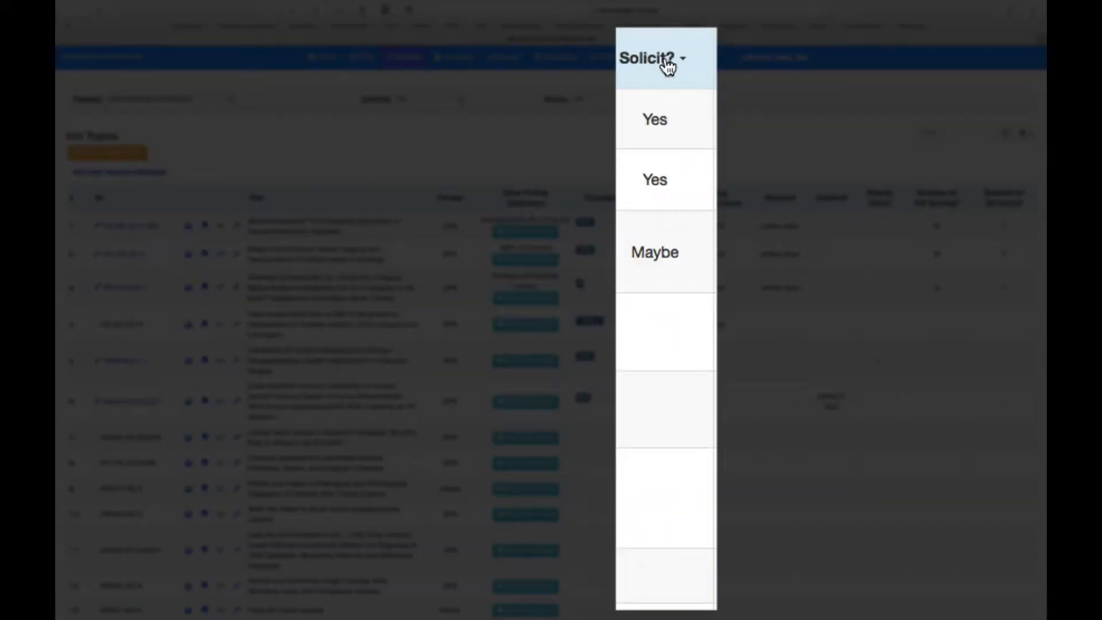
left_click(666, 61)
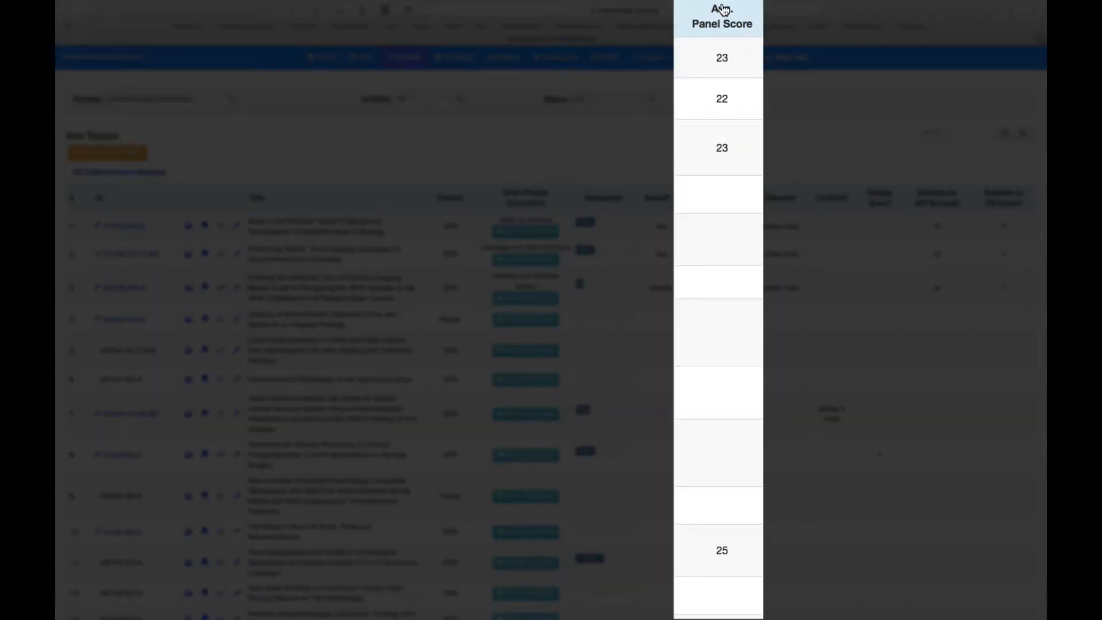
left_click(721, 8)
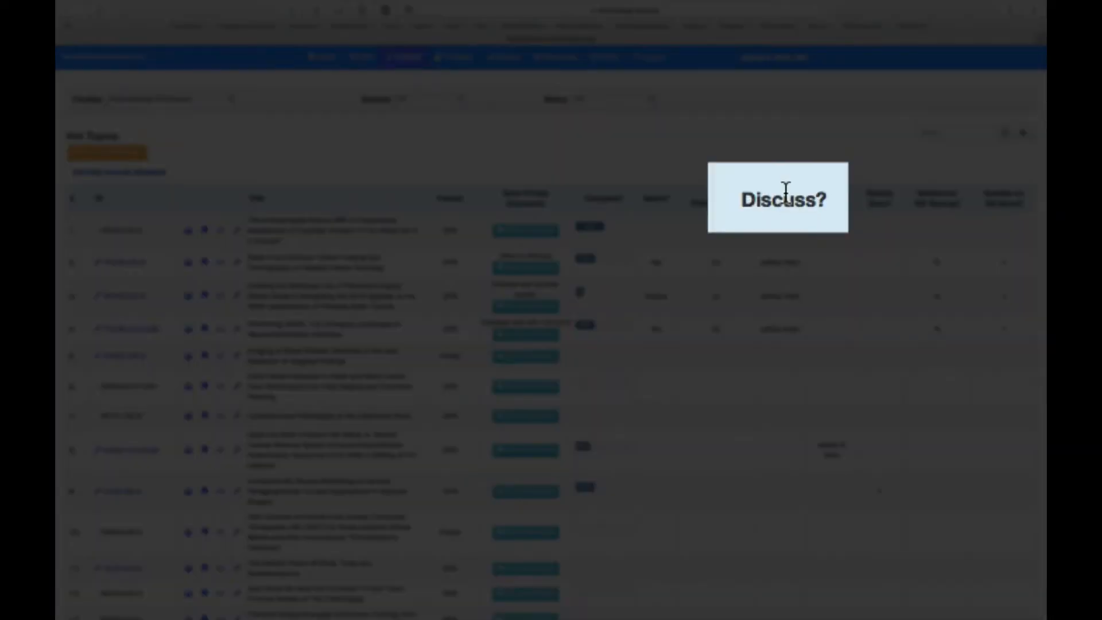
left_click(785, 189)
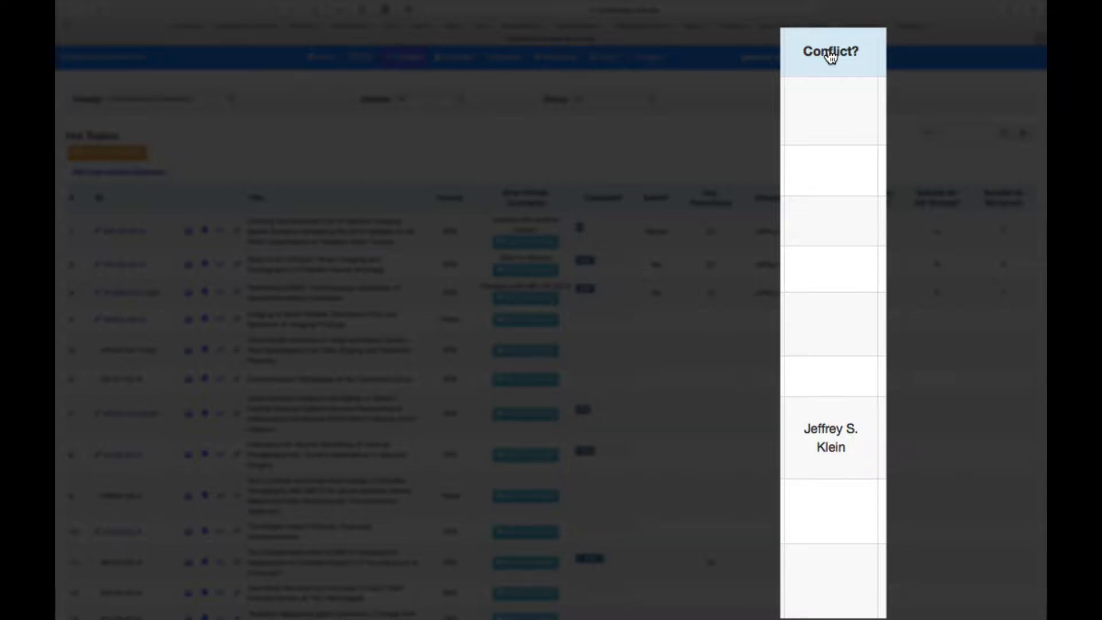
left_click(830, 54)
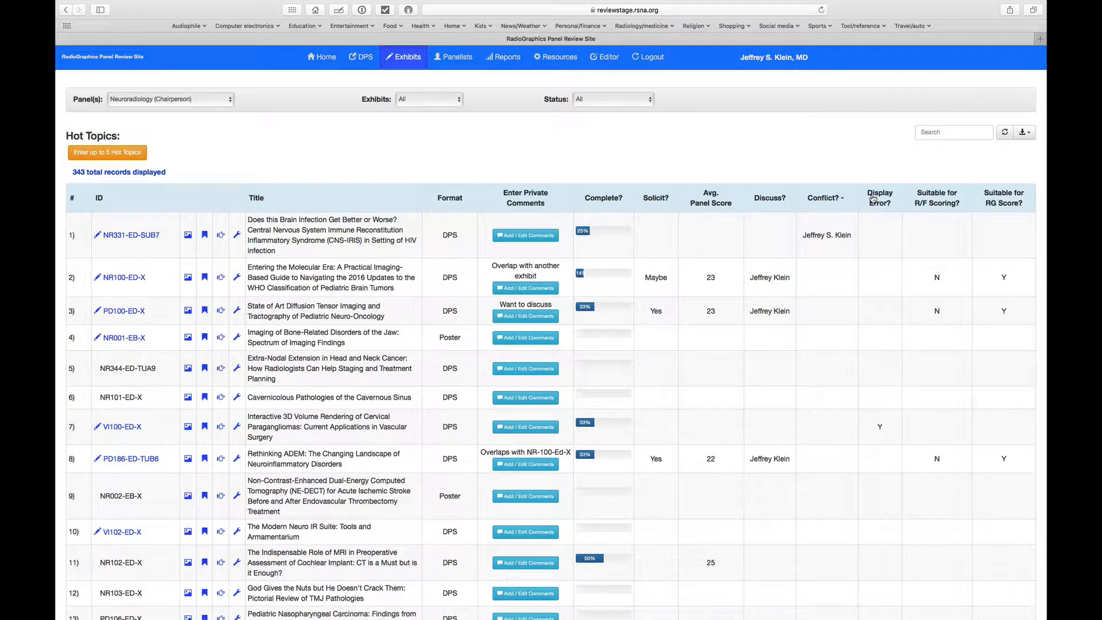
Step: Sort the exhibit list by Display Error?, by Suitable for R/F Scoring? in both orders, and by Suitable for RG Score?
left_click(866, 199)
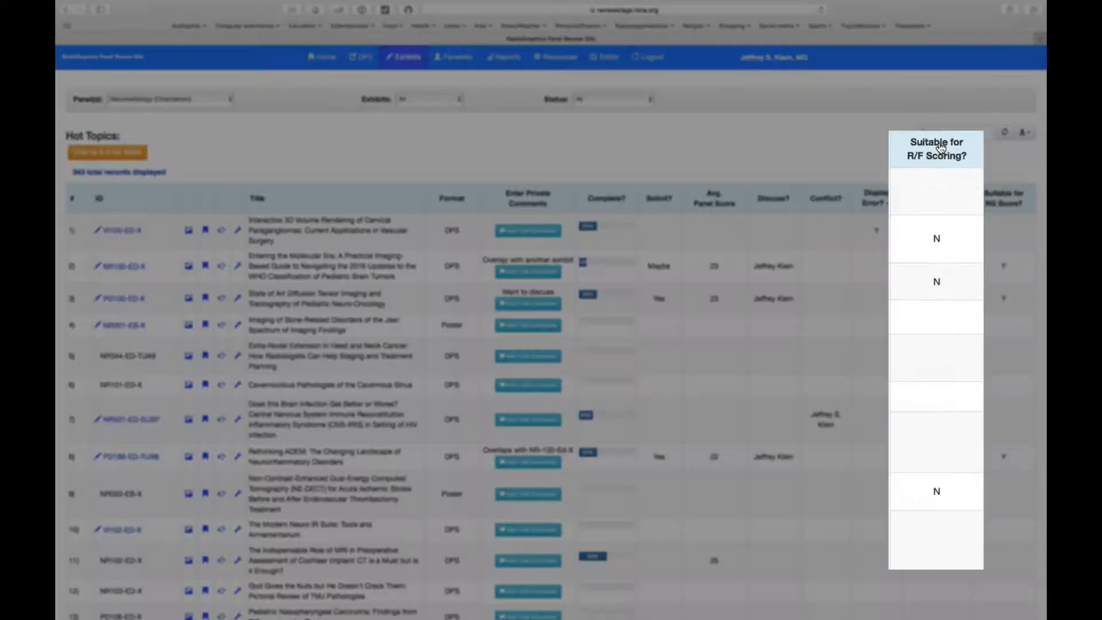
left_click(939, 198)
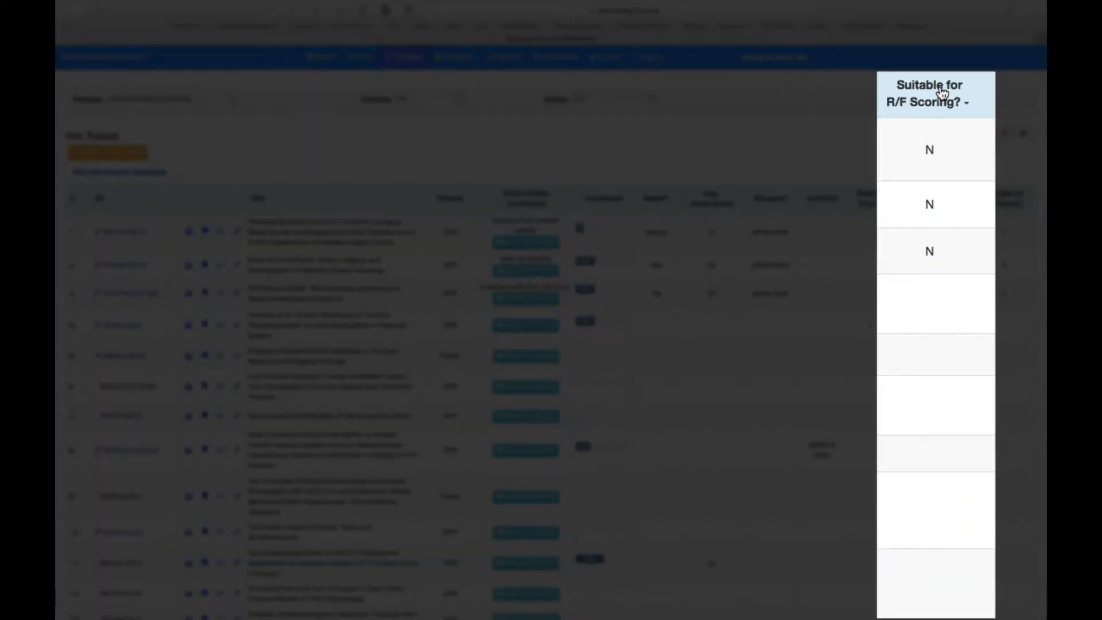
left_click(942, 93)
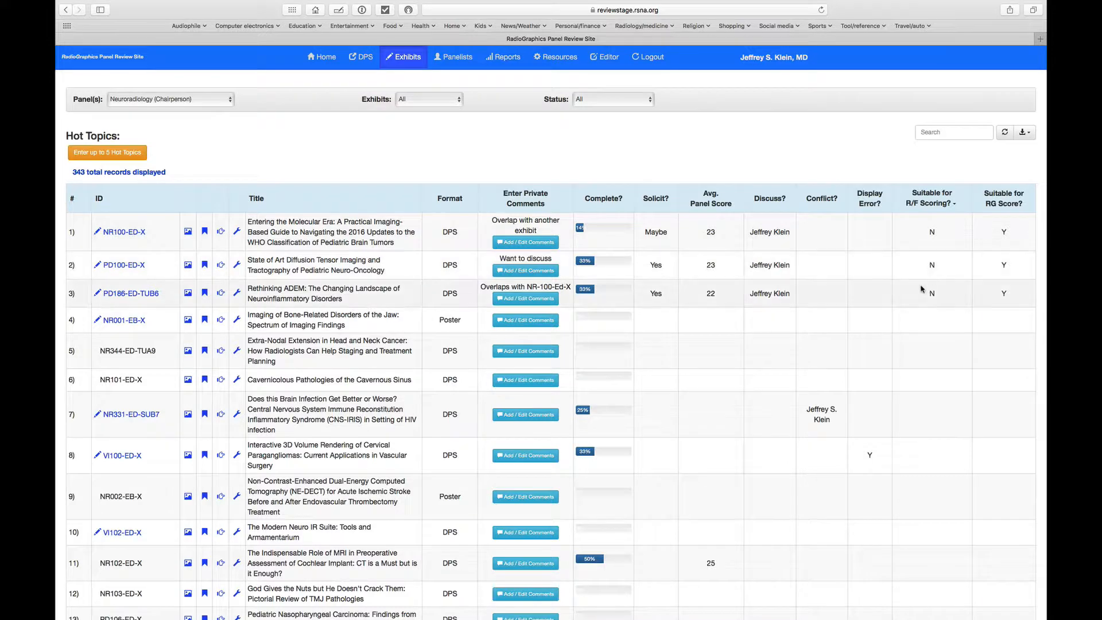
left_click(930, 202)
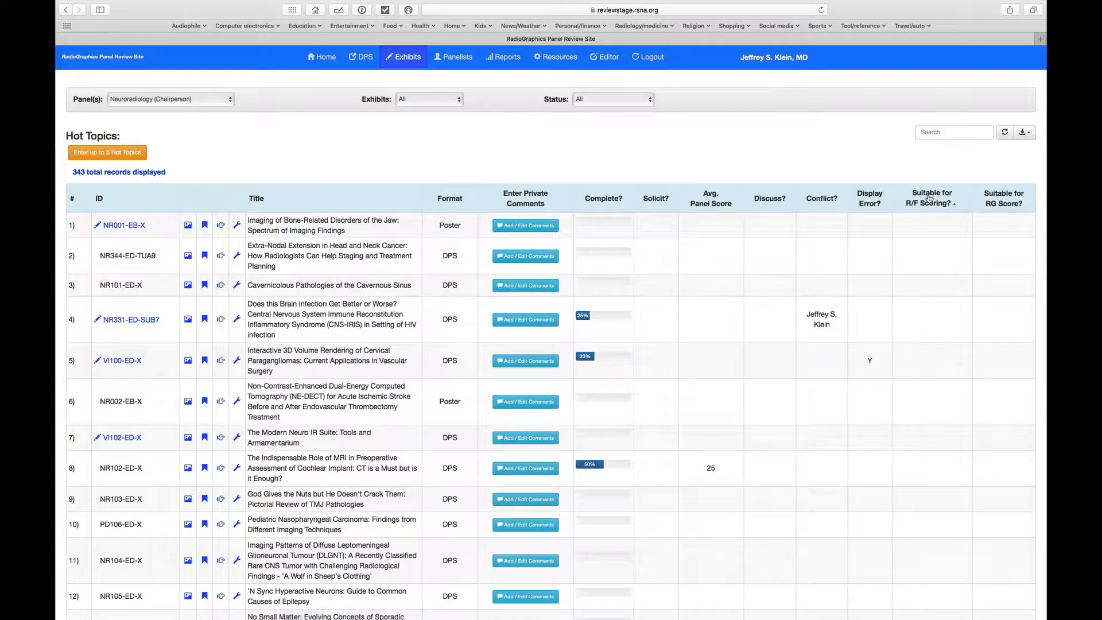
left_click(929, 198)
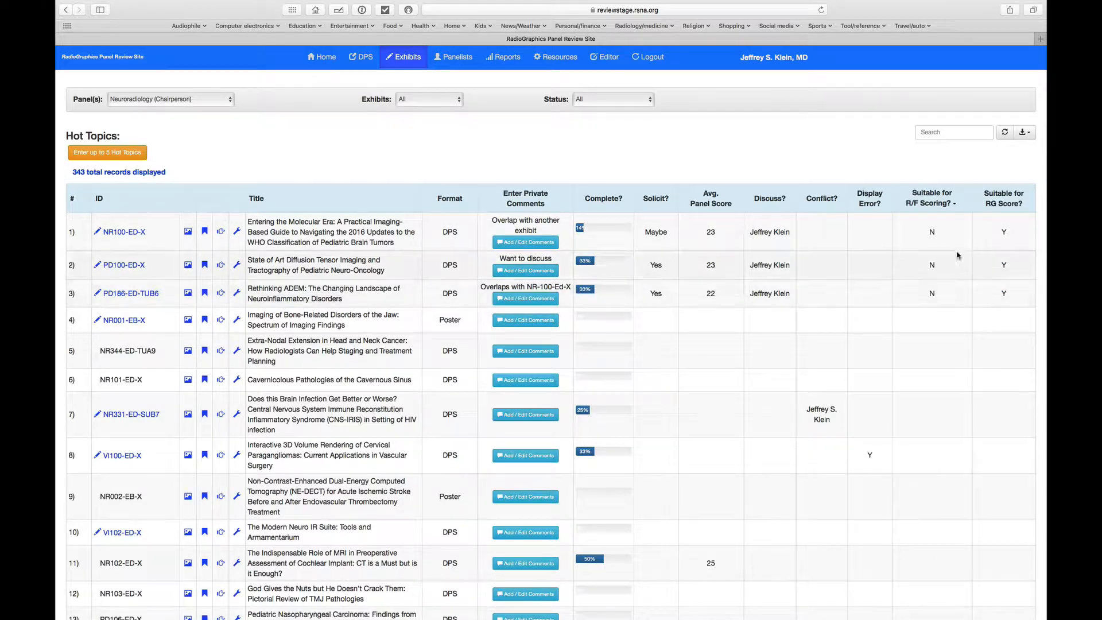
left_click(1004, 202)
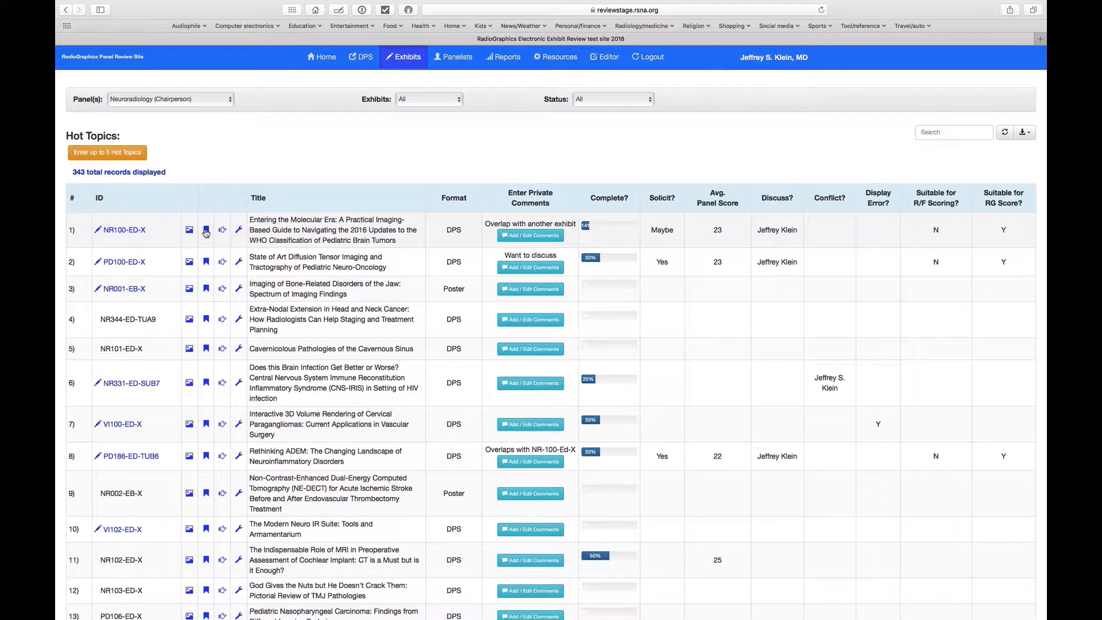
Step: Open the solicitation options for exhibit NR100-ED-X and show the contact details for the chairs of other panels
left_click(206, 230)
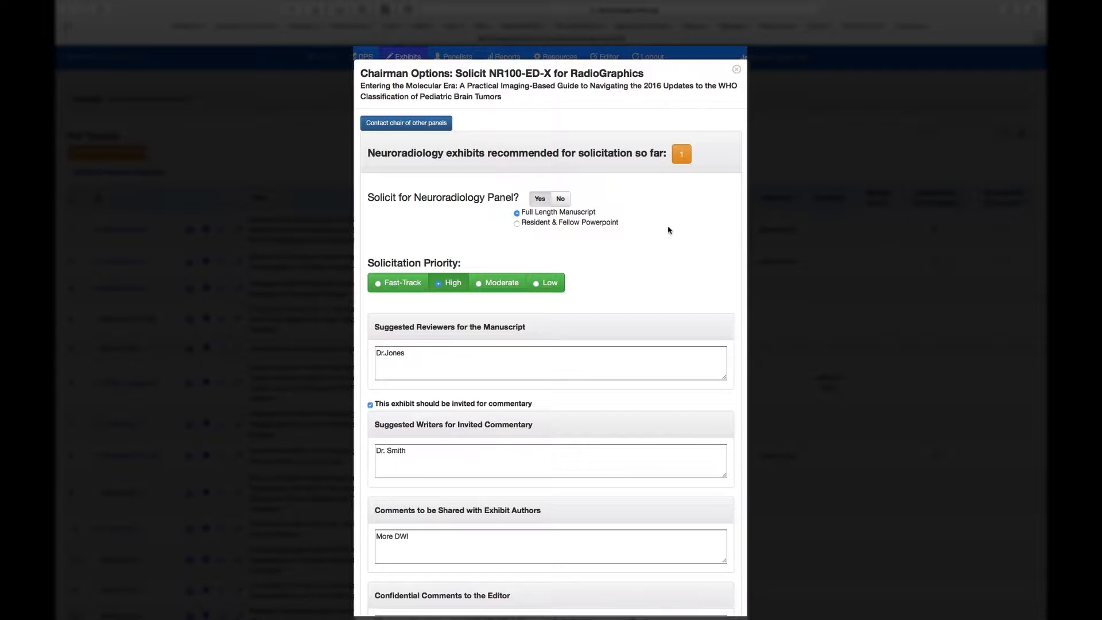
left_click(429, 126)
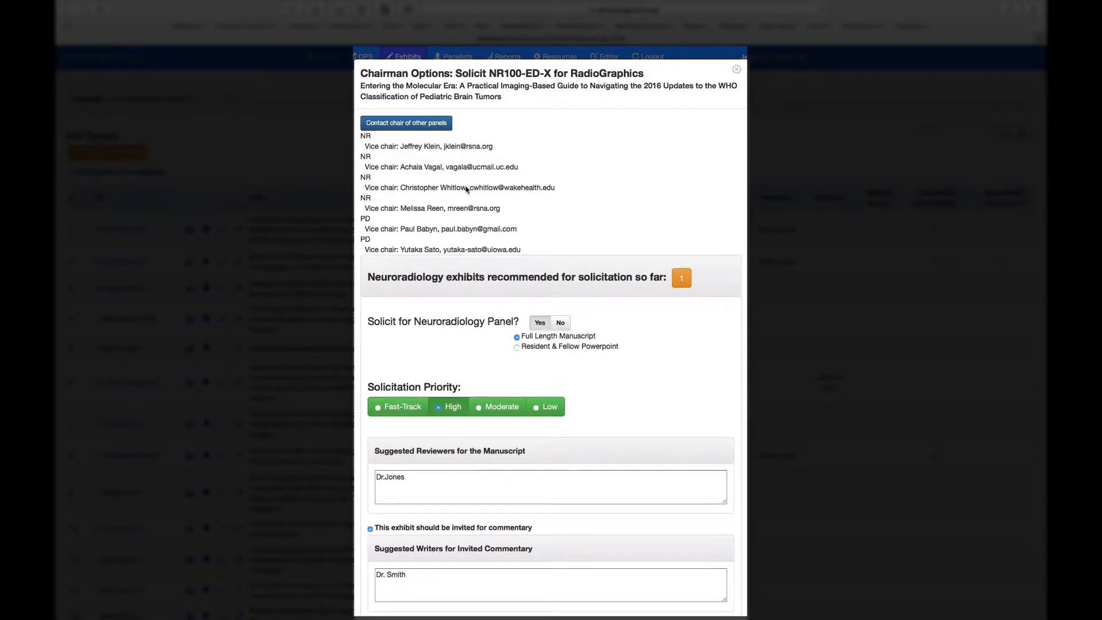
scroll(499, 194, "down", 2)
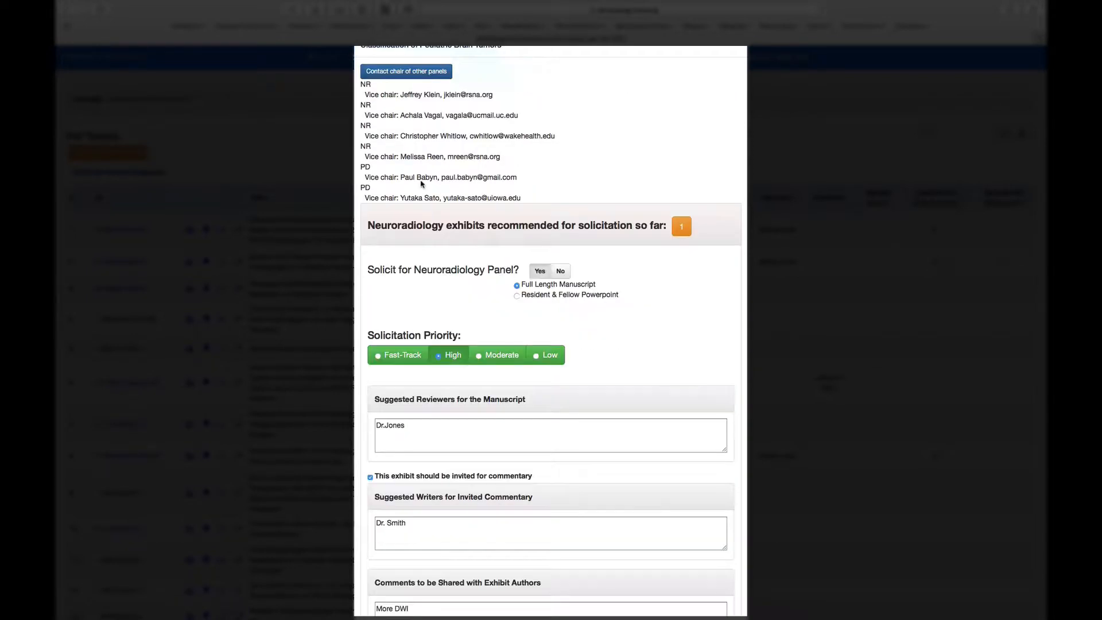
scroll(546, 176, "up", 2)
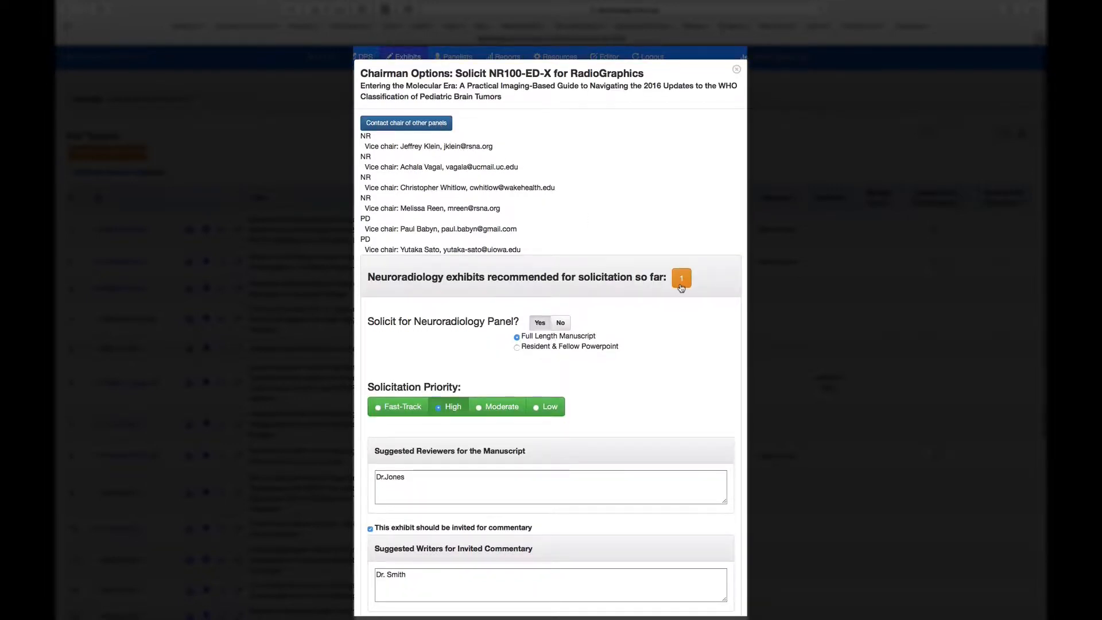
Step: Switch the Neuroradiology panel solicitation for NR100-ED-X to No and back to Yes
scroll(674, 290, "down", 3)
scroll(674, 289, "down", 1)
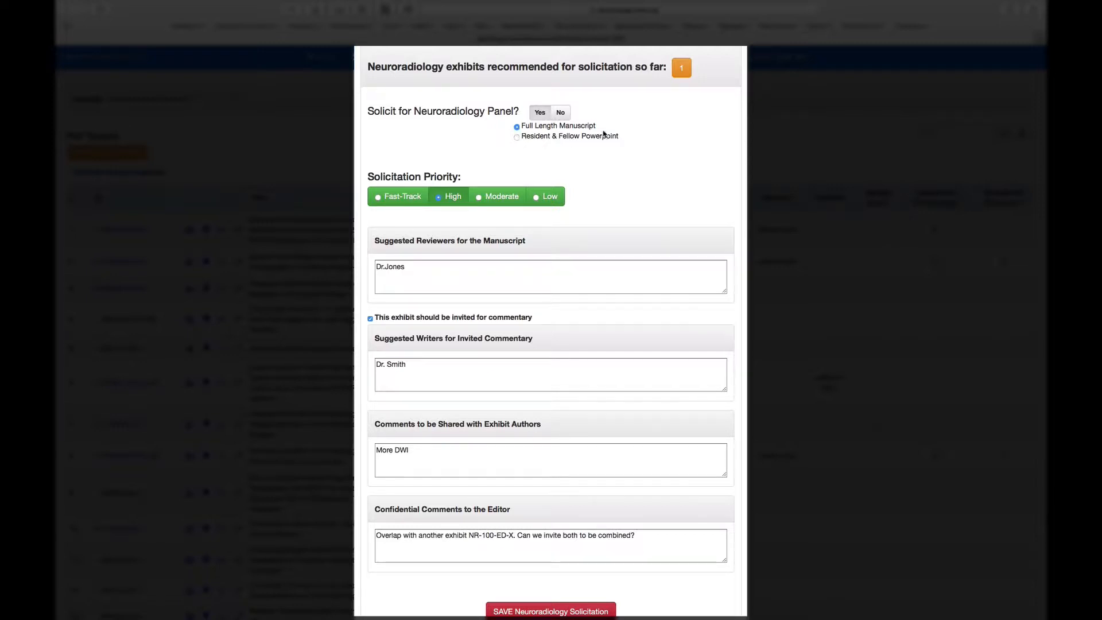
left_click(560, 112)
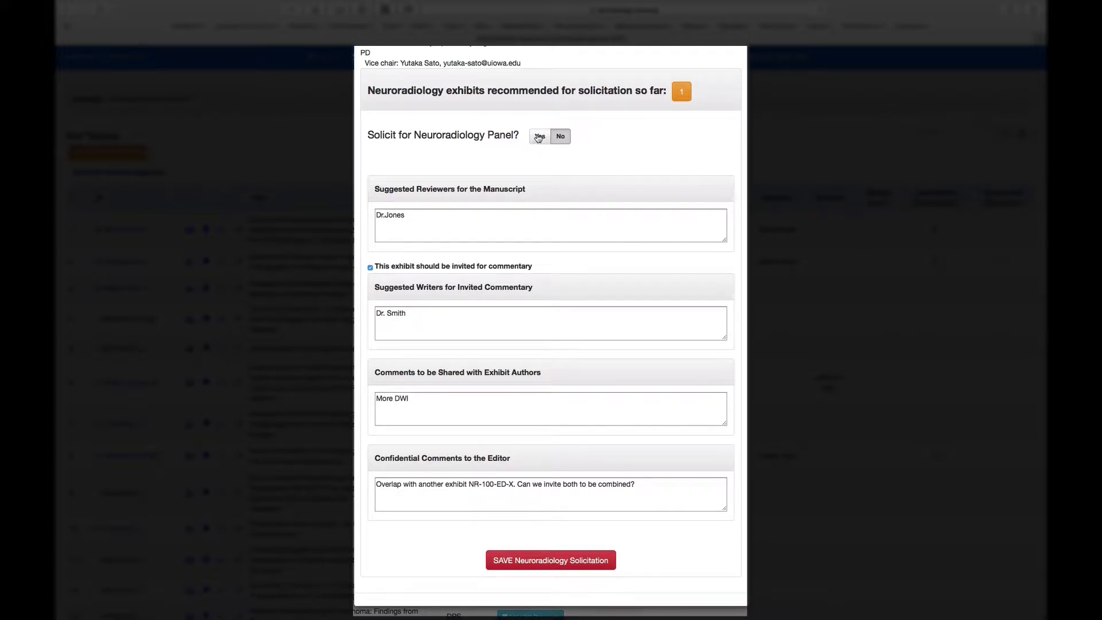
left_click(538, 137)
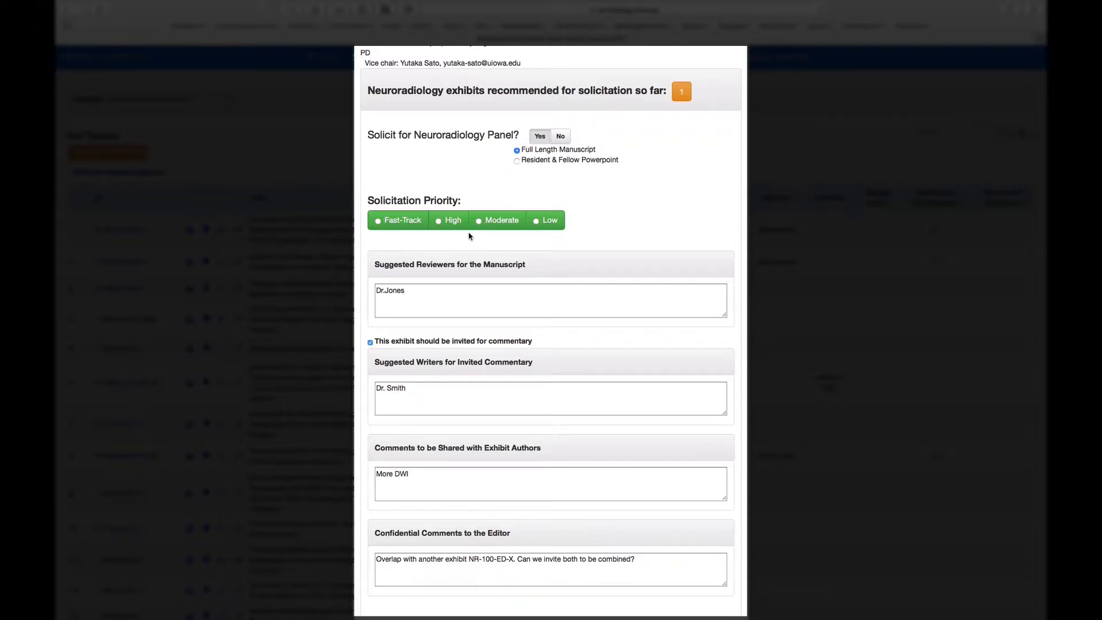
Step: Set the solicitation priority to High, then save the Neuroradiology solicitation and close its options
scroll(459, 236, "down", 1)
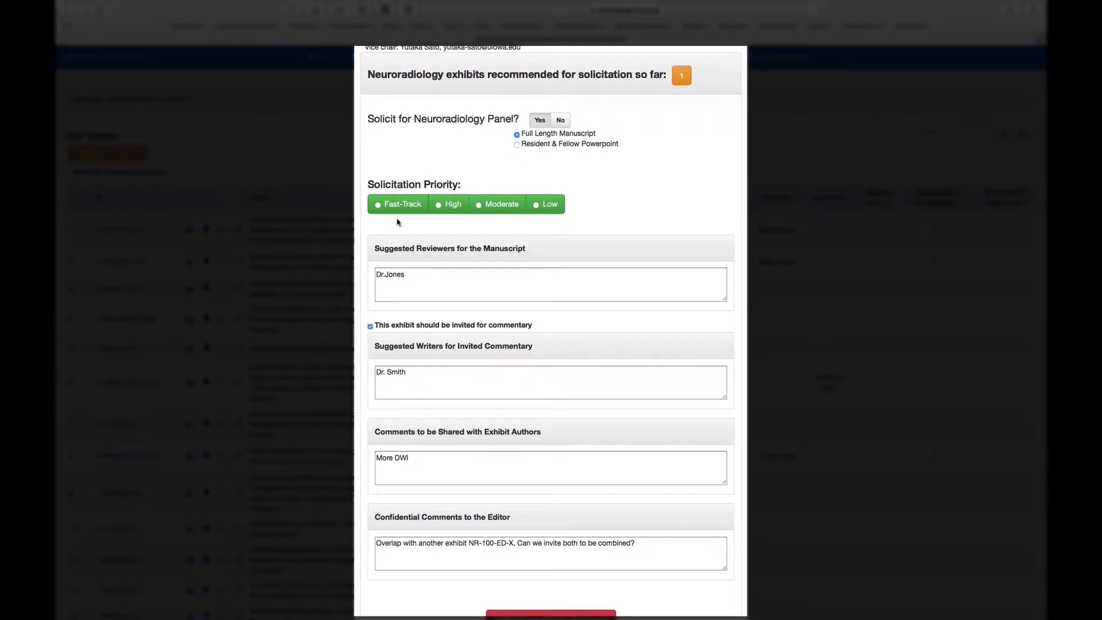
scroll(397, 223, "down", 3)
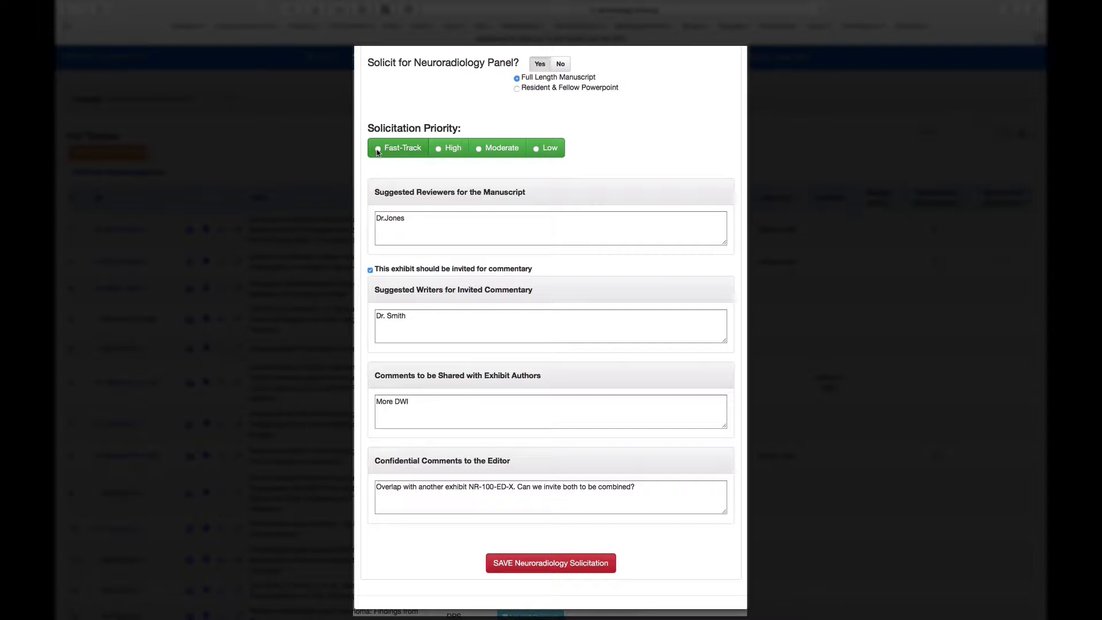
left_click(440, 150)
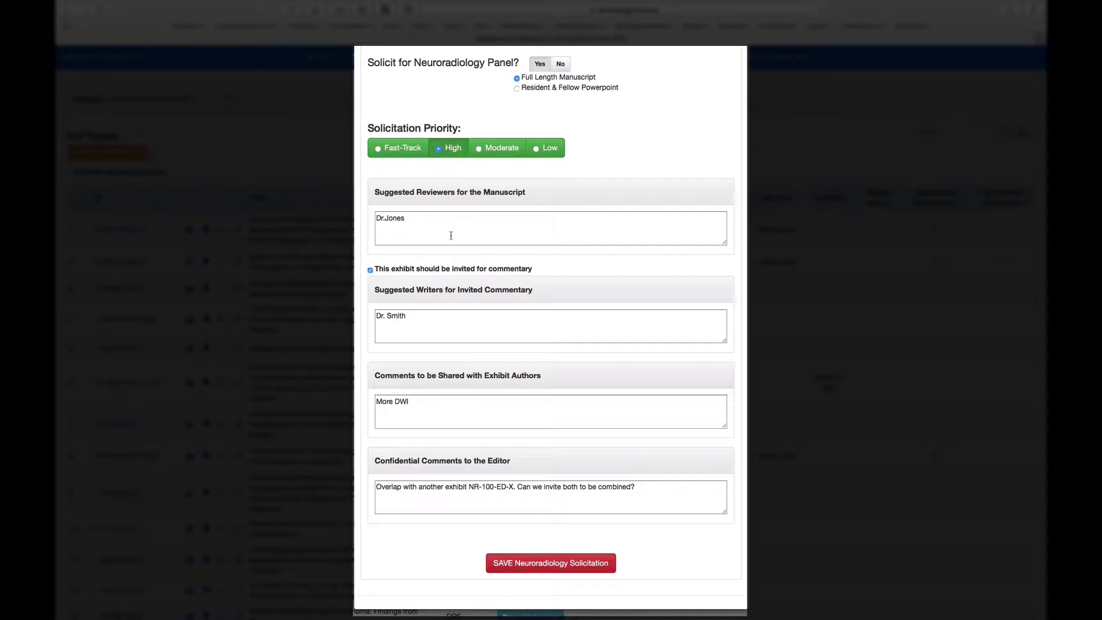
left_click(420, 221)
scroll(420, 221, "down", 1)
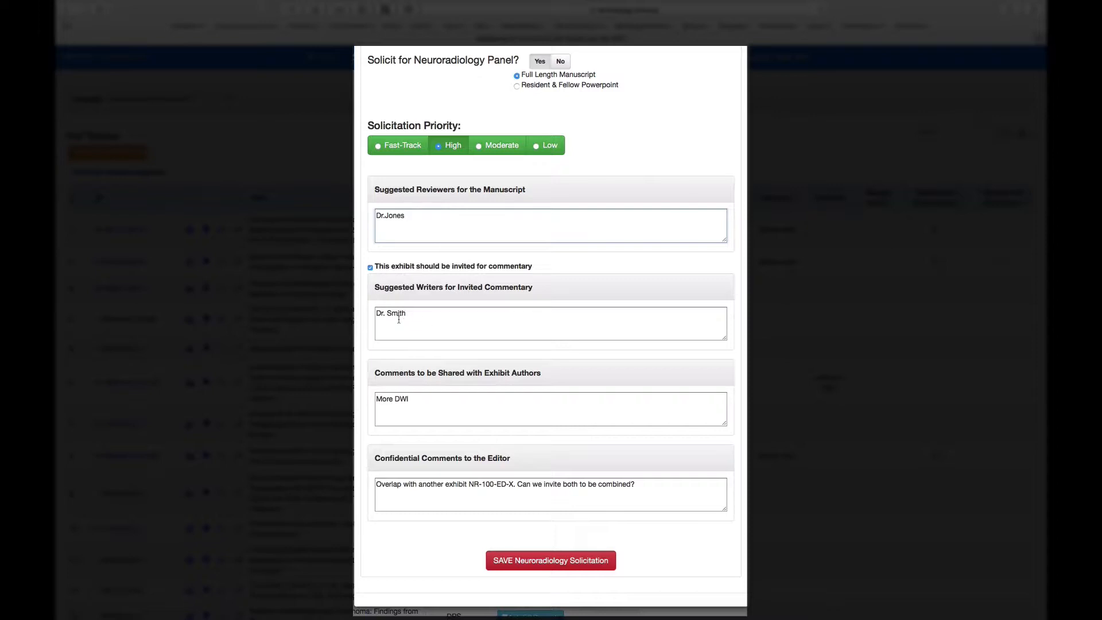
scroll(453, 332, "down", 1)
left_click(565, 561)
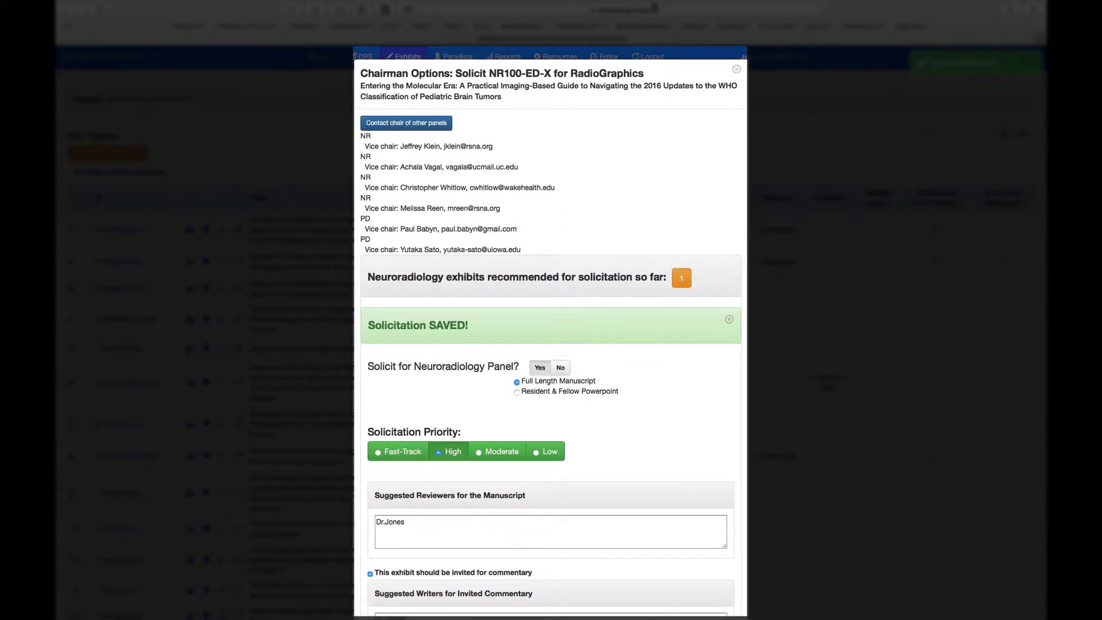
left_click(736, 69)
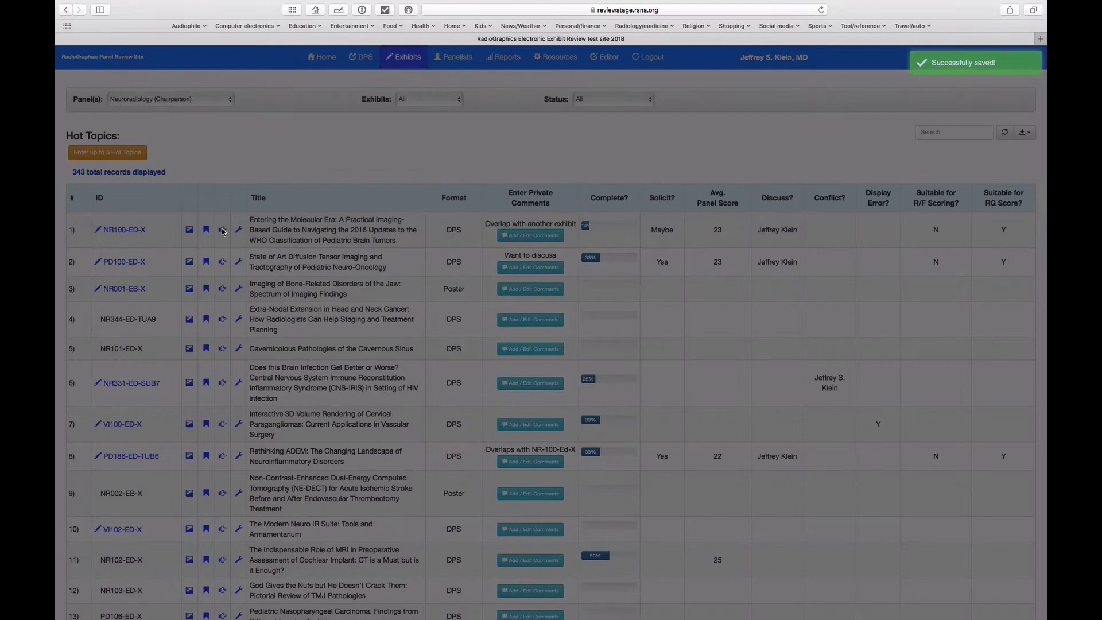
Step: Assign one more panelist to exhibit NR100-ED-X, the first unassigned one below the two consecutive assigned doctors, and close the assignment list
left_click(225, 232)
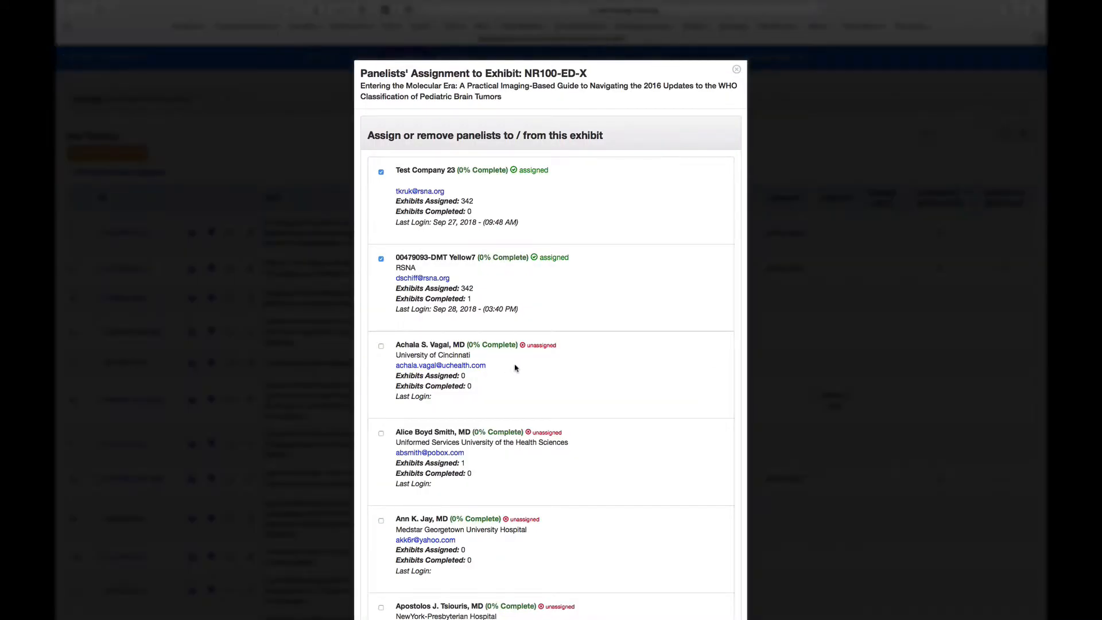
scroll(515, 368, "down", 5)
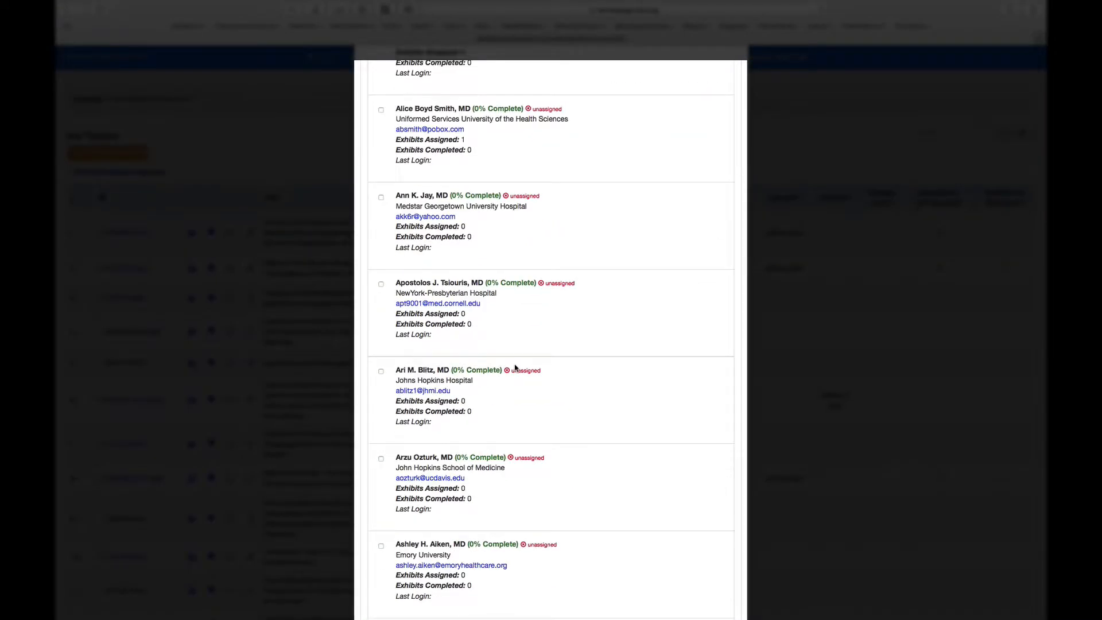
scroll(515, 367, "down", 8)
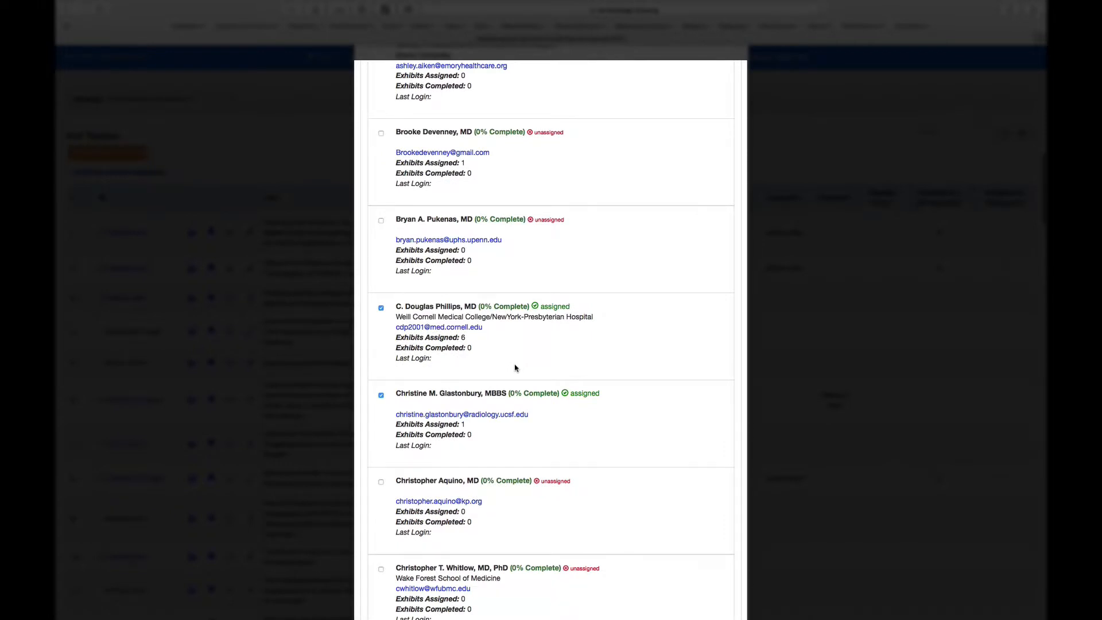
scroll(515, 368, "down", 2)
scroll(381, 350, "down", 1)
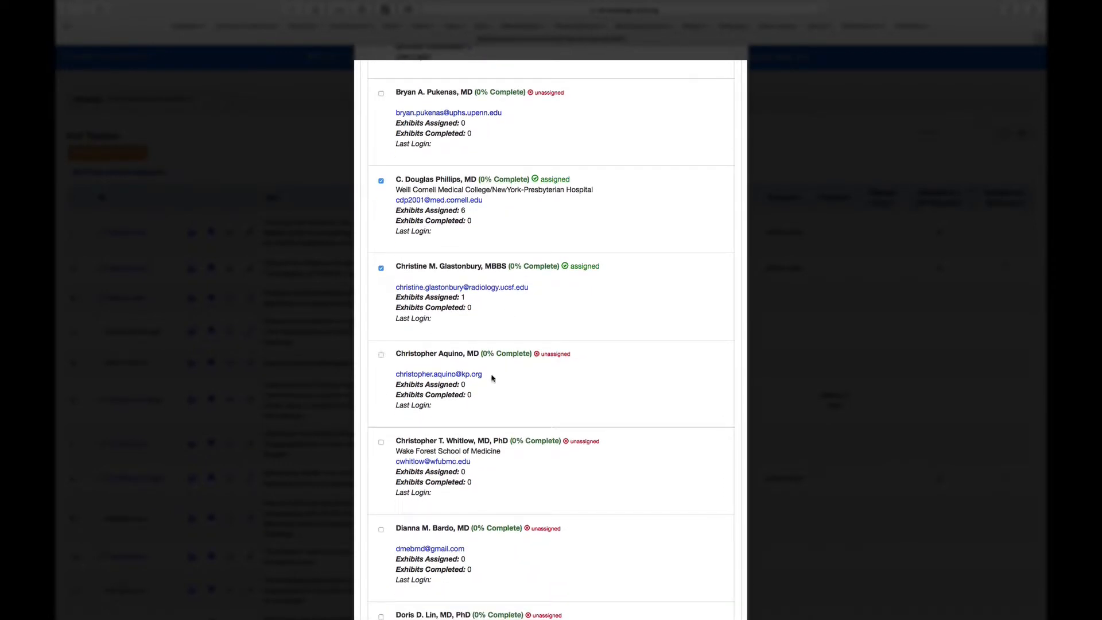
left_click(380, 356)
scroll(580, 369, "down", 15)
scroll(580, 369, "down", 10)
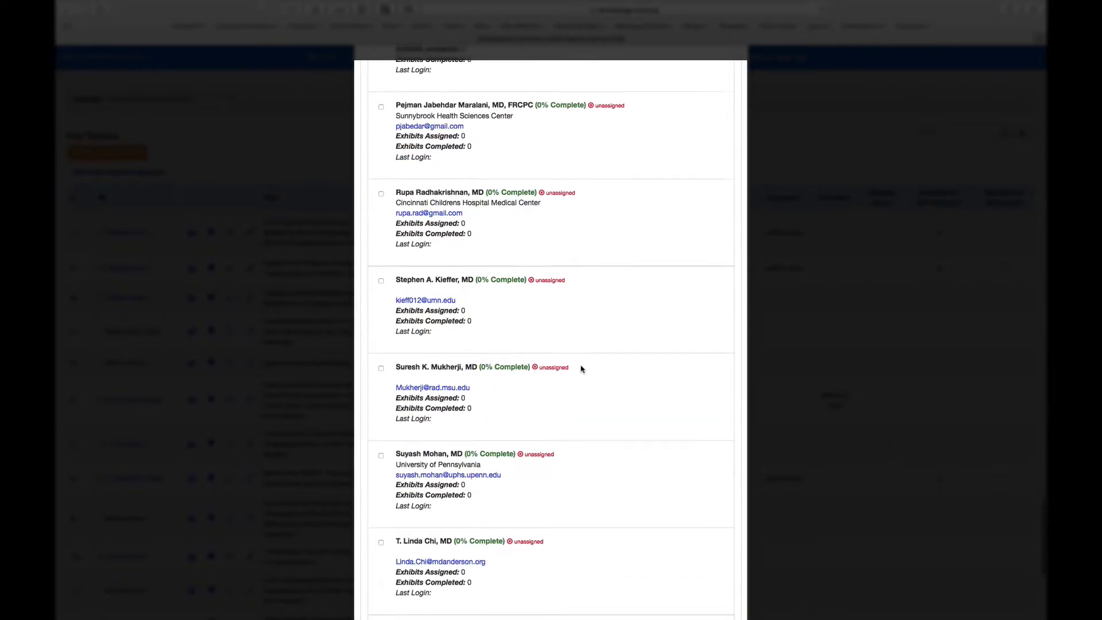
left_click(722, 590)
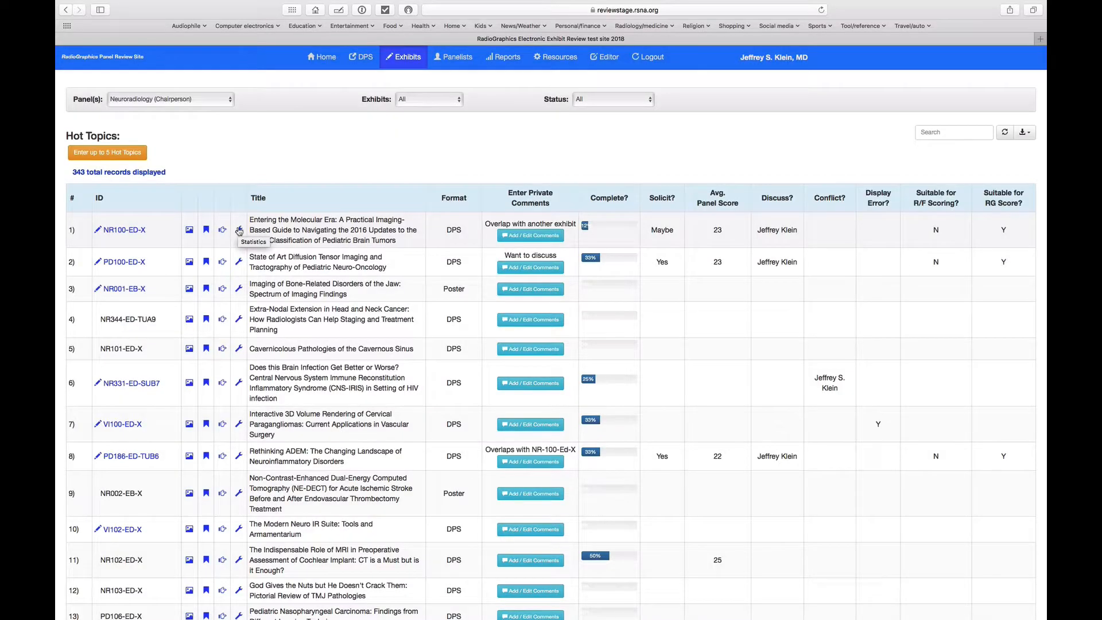
Step: Examine the statistics of exhibit NR100-ED-X, including the panelists' individual scores and commentary, and close them
left_click(239, 230)
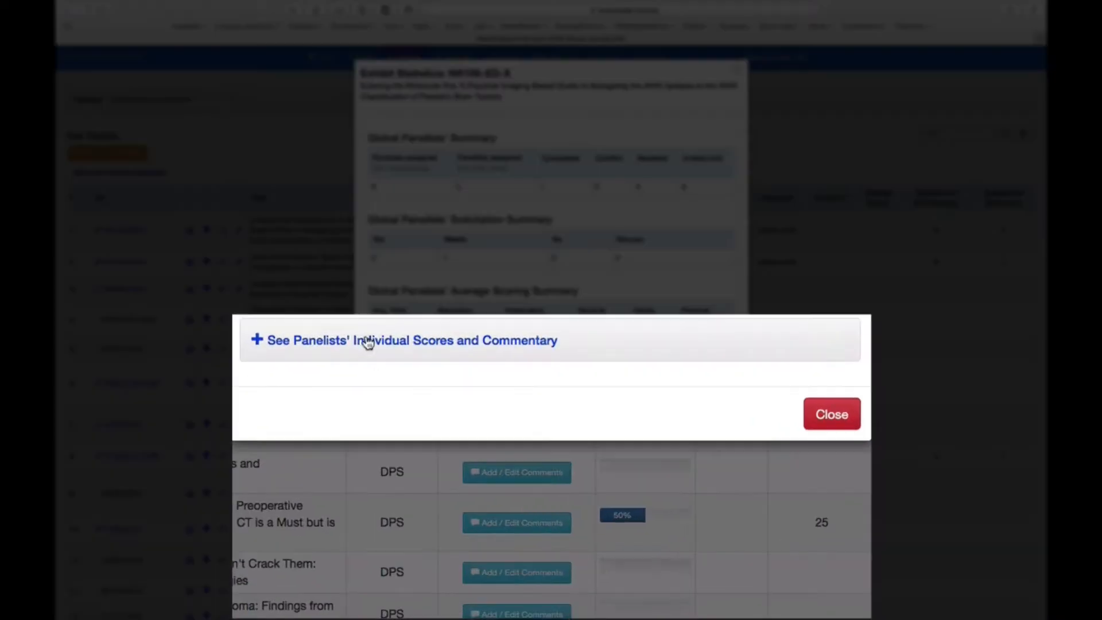
left_click(392, 471)
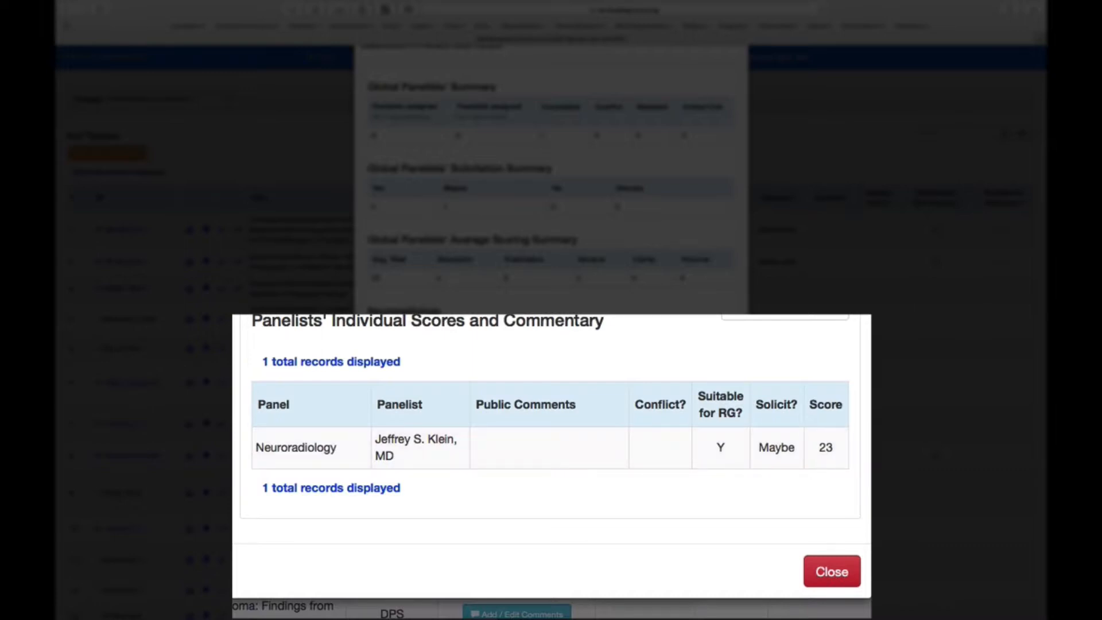
scroll(664, 393, "up", 2)
scroll(664, 394, "down", 2)
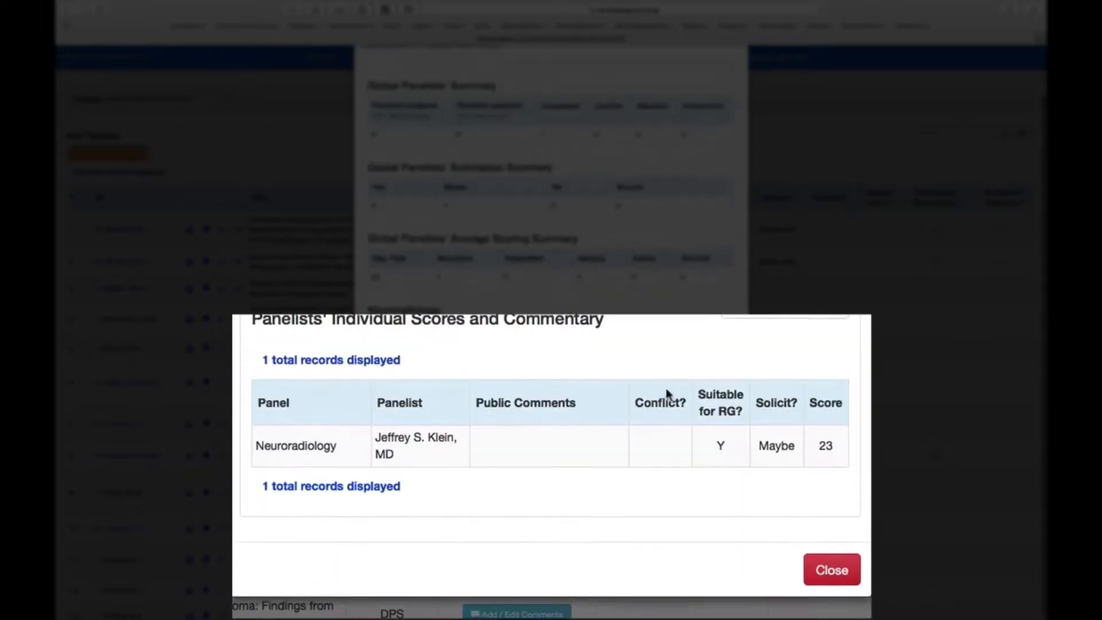
left_click(832, 572)
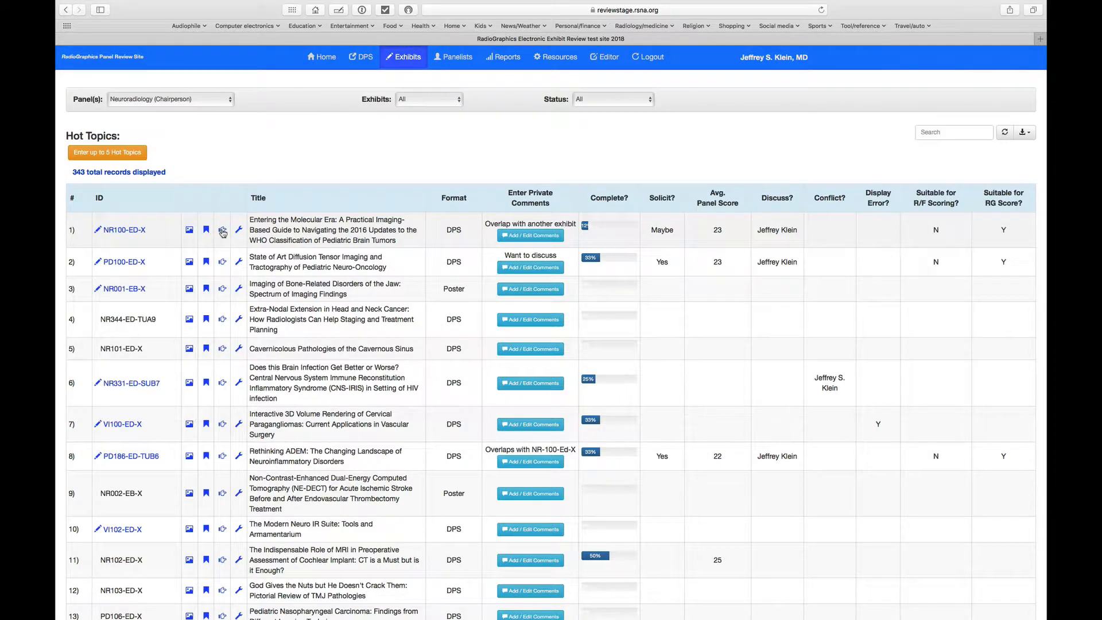
Step: Assign the panelist from Weill Cornell Medical College/NewYork-Presbyterian Hospital to exhibit NR344-ED-TUA9
left_click(222, 320)
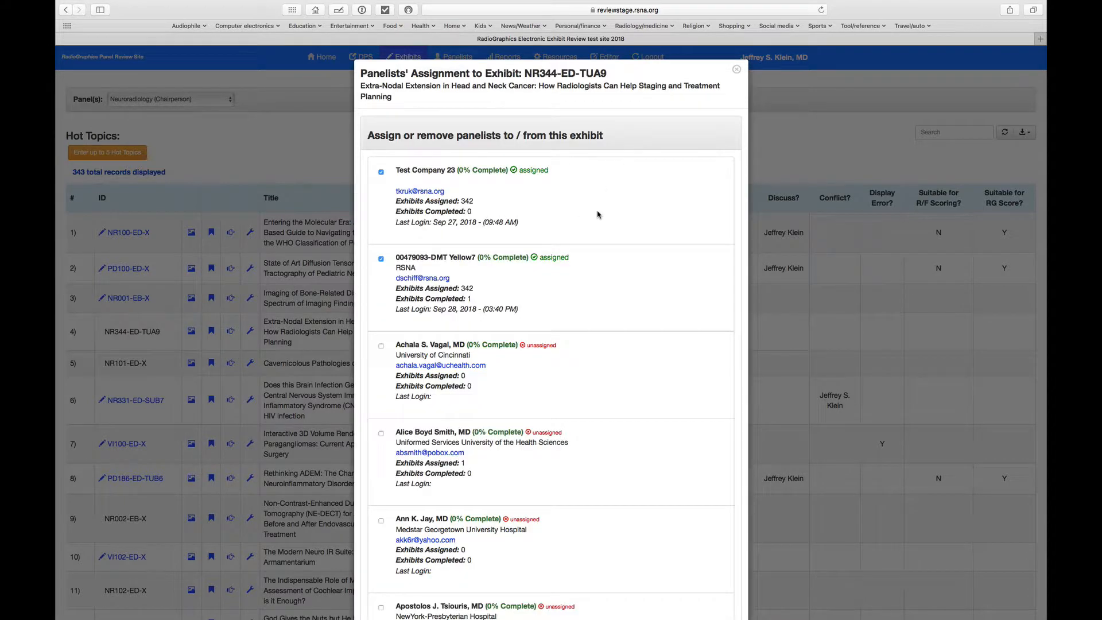
scroll(622, 270, "down", 10)
scroll(624, 271, "down", 5)
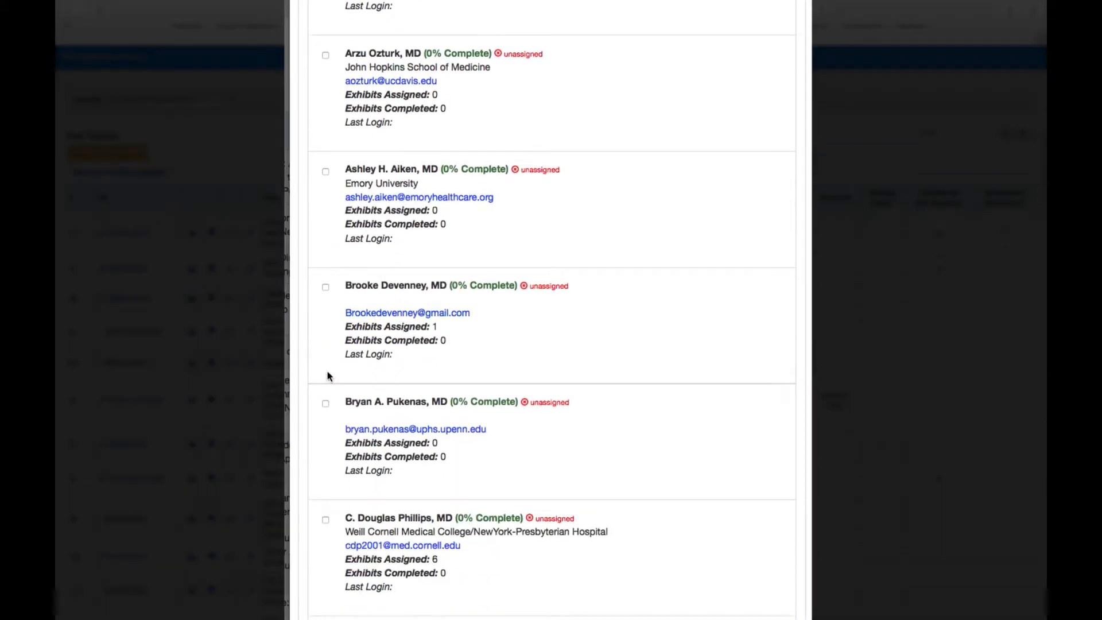
scroll(350, 388, "down", 3)
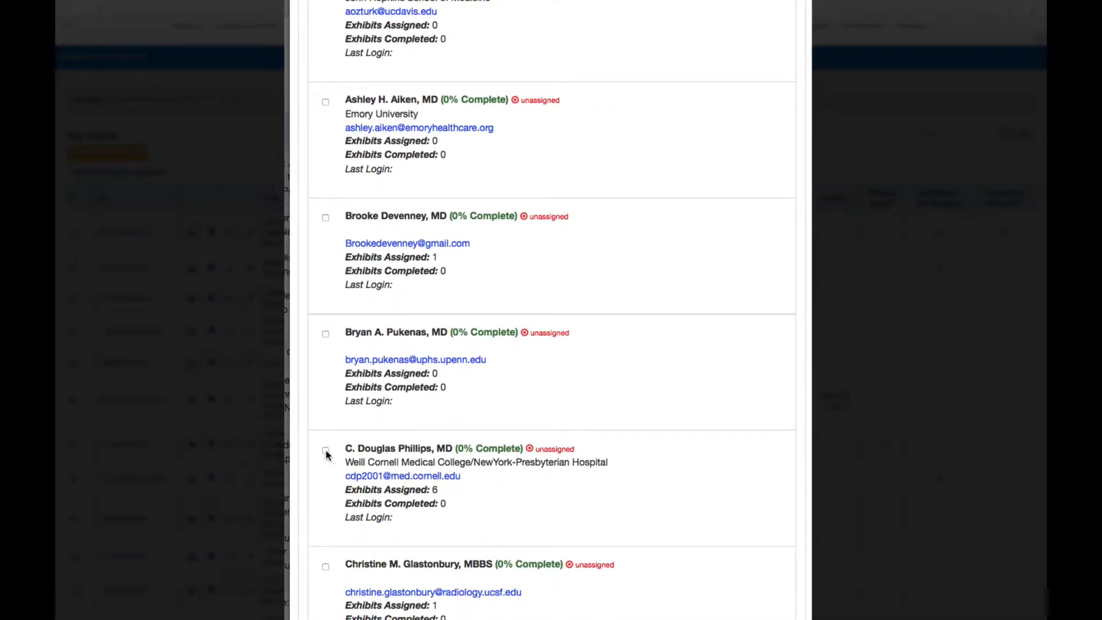
left_click(325, 450)
Step: Examine the remaining panelists in the assignment list of exhibit NR344-ED-TUA9 down to its end, and close the list
scroll(698, 517, "down", 1)
scroll(677, 504, "down", 2)
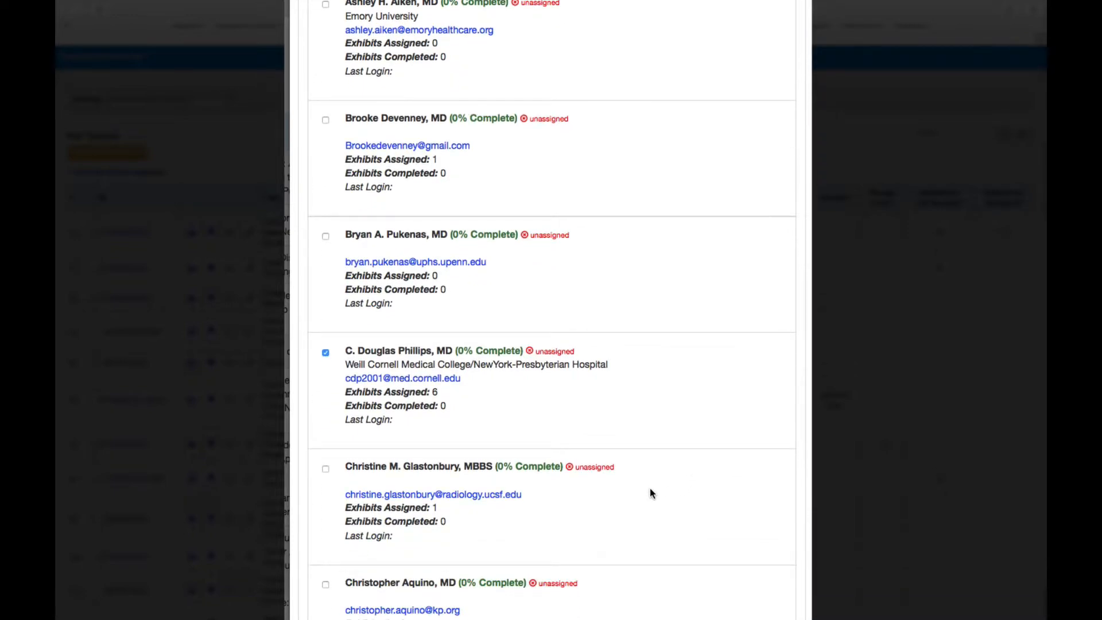
scroll(649, 492, "down", 1)
scroll(565, 324, "down", 5)
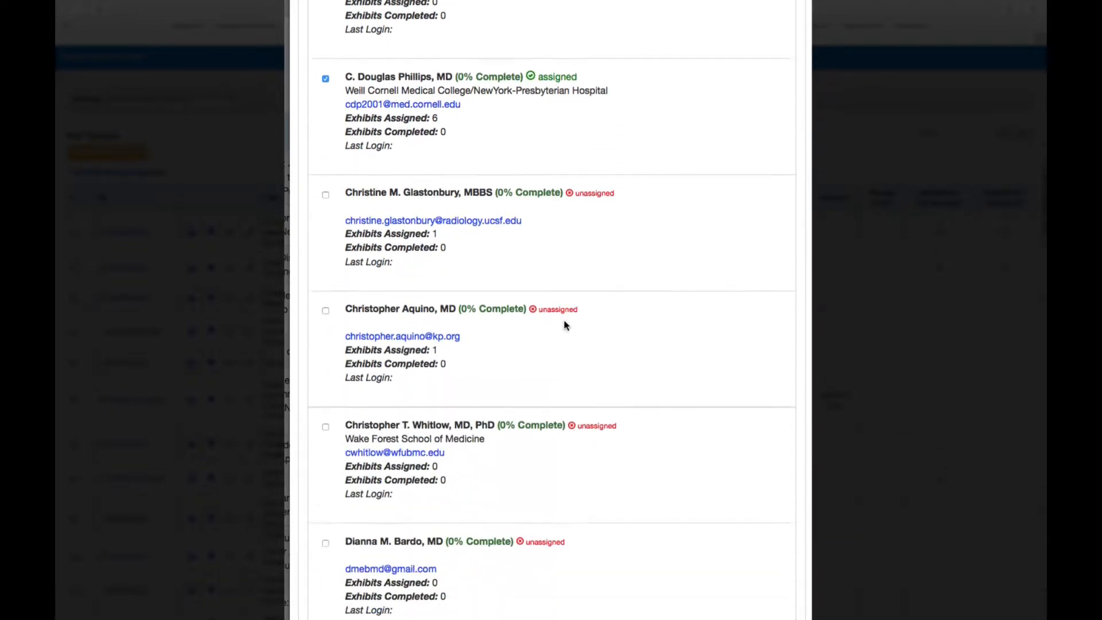
scroll(564, 324, "down", 5)
scroll(563, 326, "up", 3)
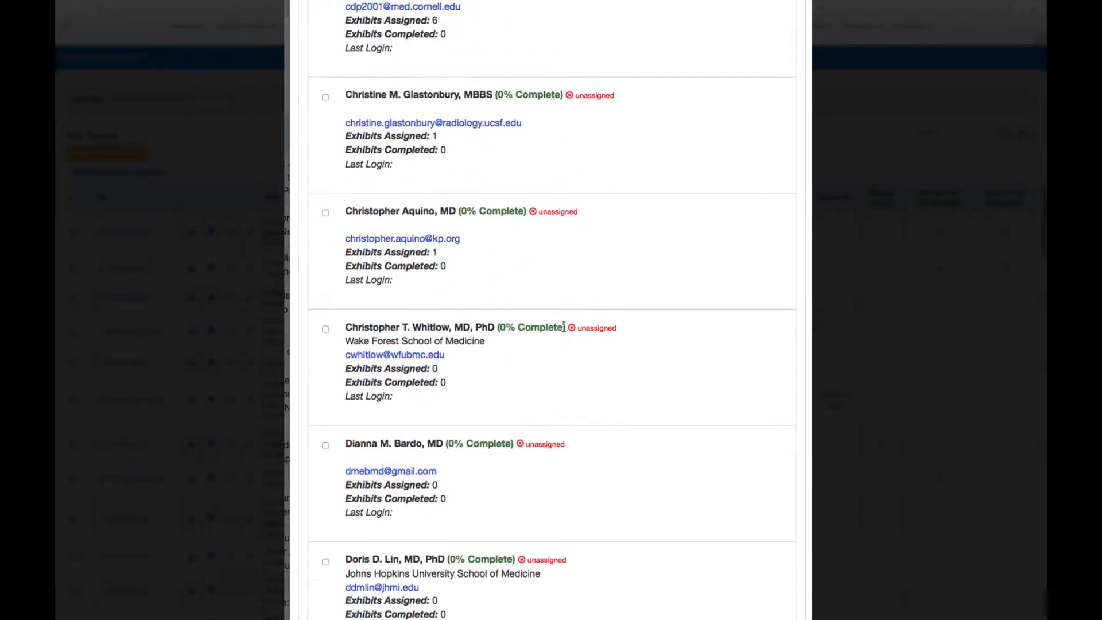
scroll(562, 331, "down", 20)
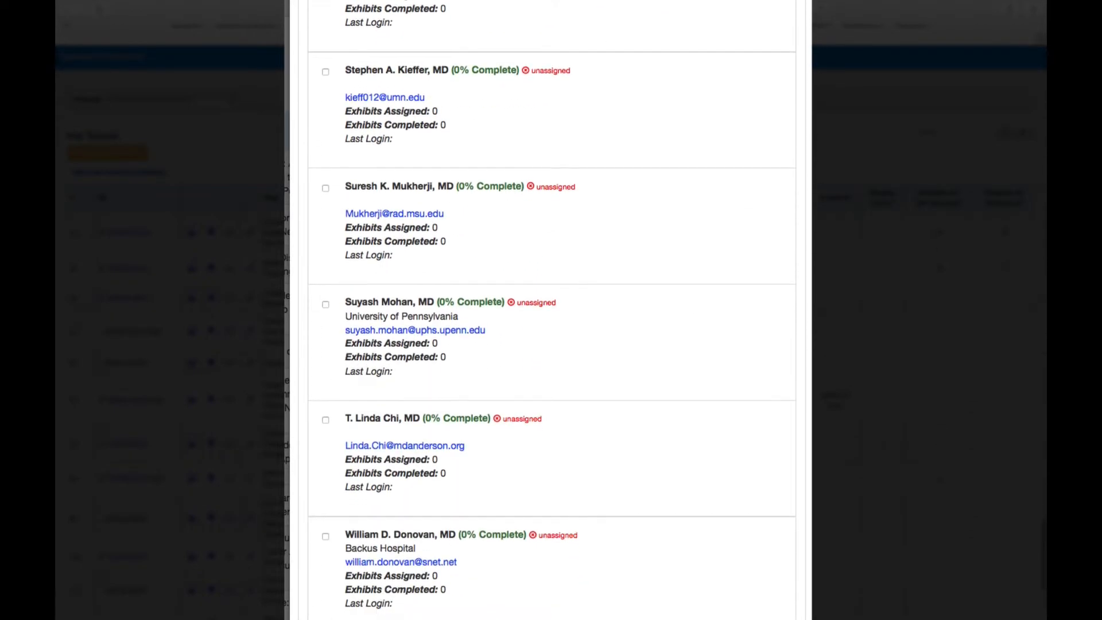
scroll(562, 331, "down", 6)
scroll(562, 331, "up", 1)
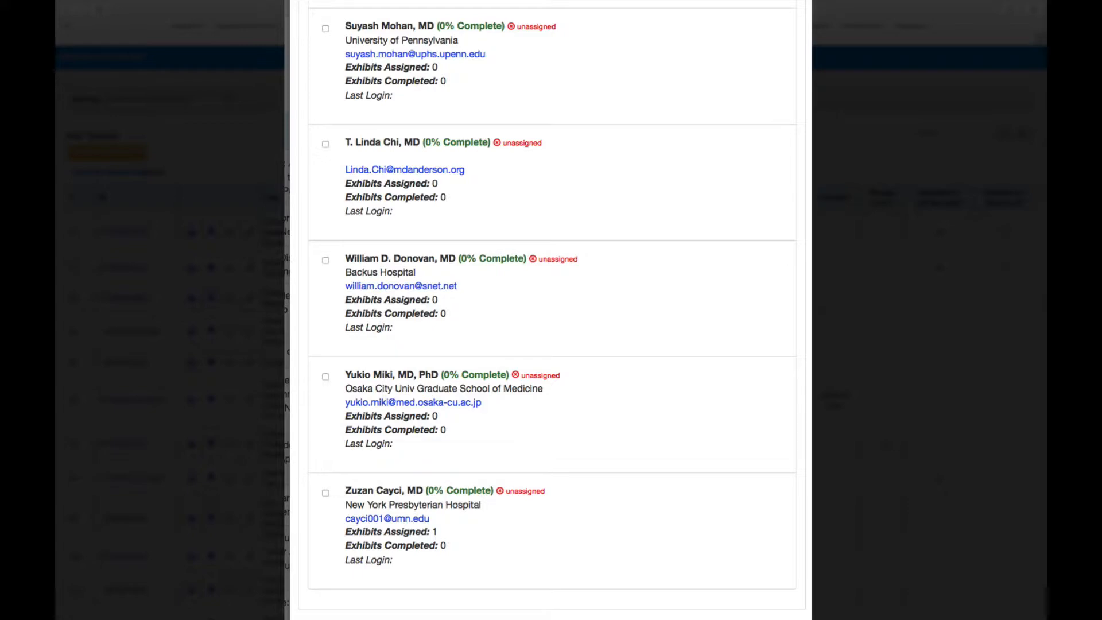
key("Escape")
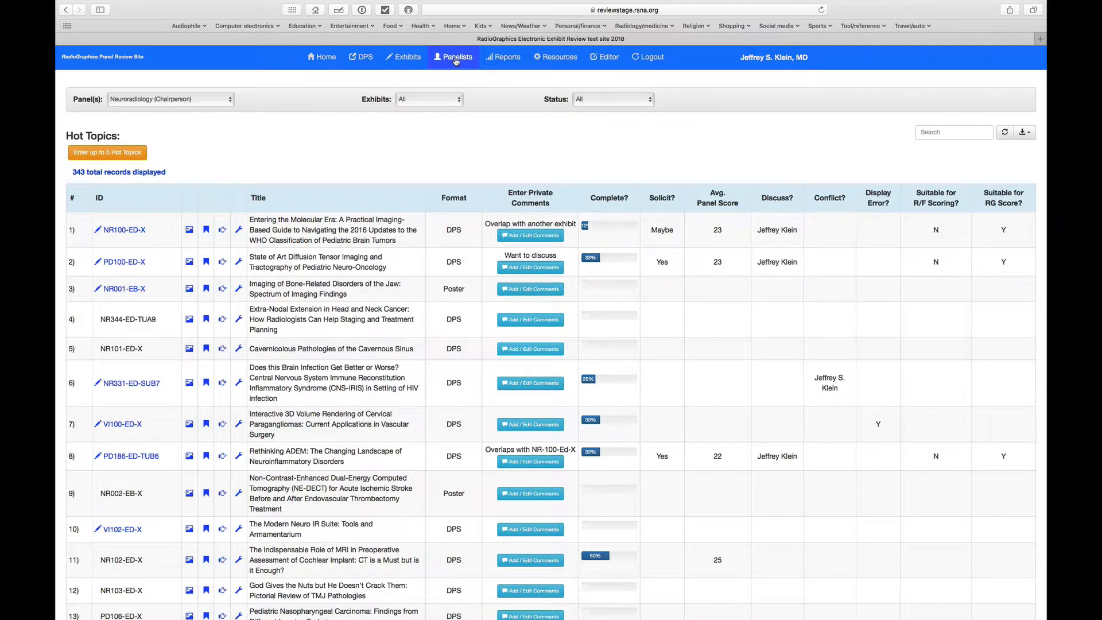
Step: Open the exhibit assignments of the Weill Cornell Medical College/NewYork-Presbyterian Hospital panelist from the panelist list
left_click(456, 59)
scroll(516, 253, "down", 15)
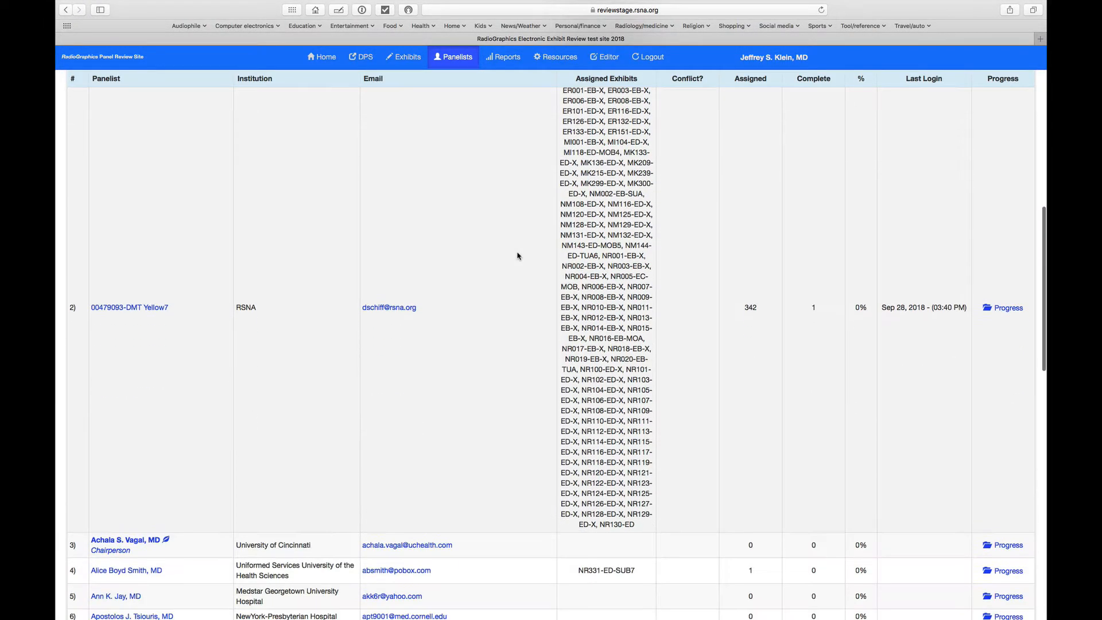
scroll(517, 256, "down", 5)
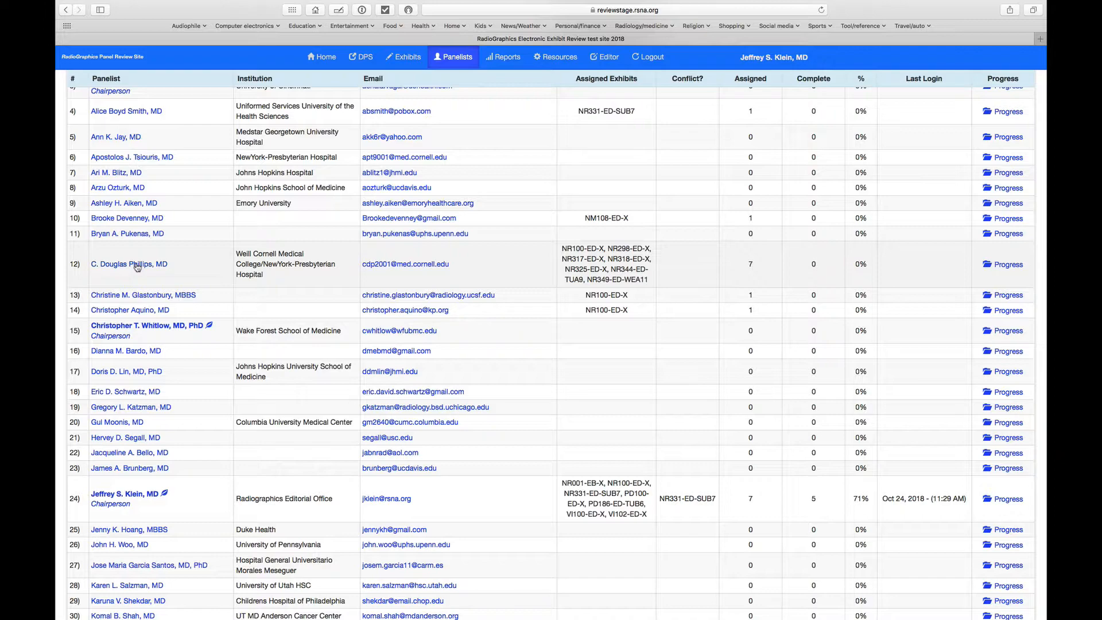
left_click(137, 265)
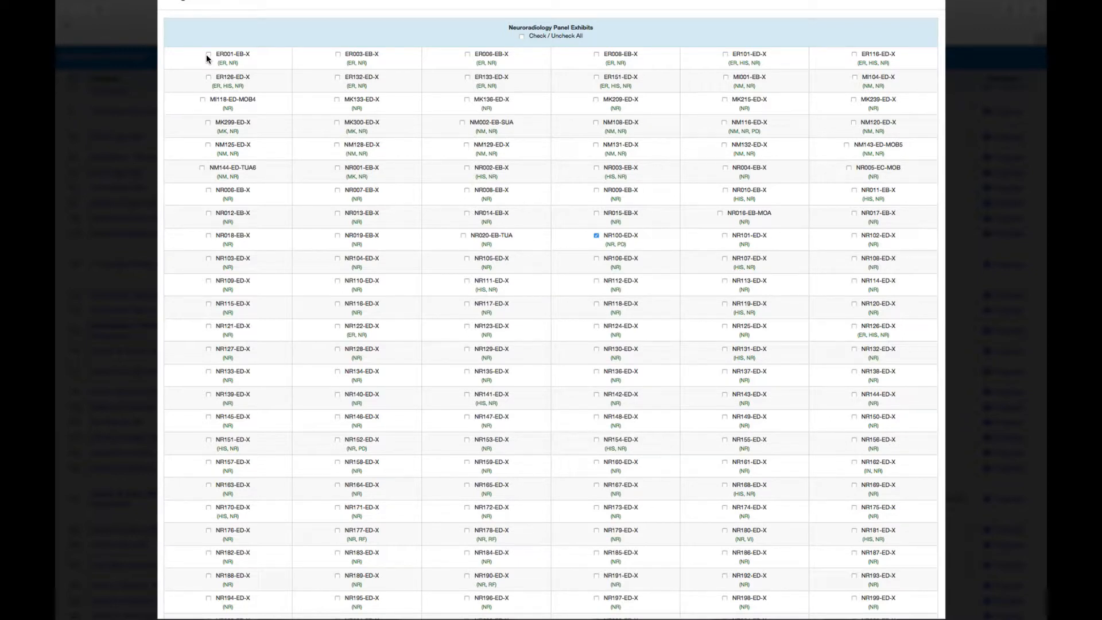
Step: Select exhibits ER003-EB-X and NM129-ED-X, then all Neuroradiology panel exhibits for this panelist, and clear the whole selection
left_click(338, 54)
left_click(466, 145)
left_click(521, 37)
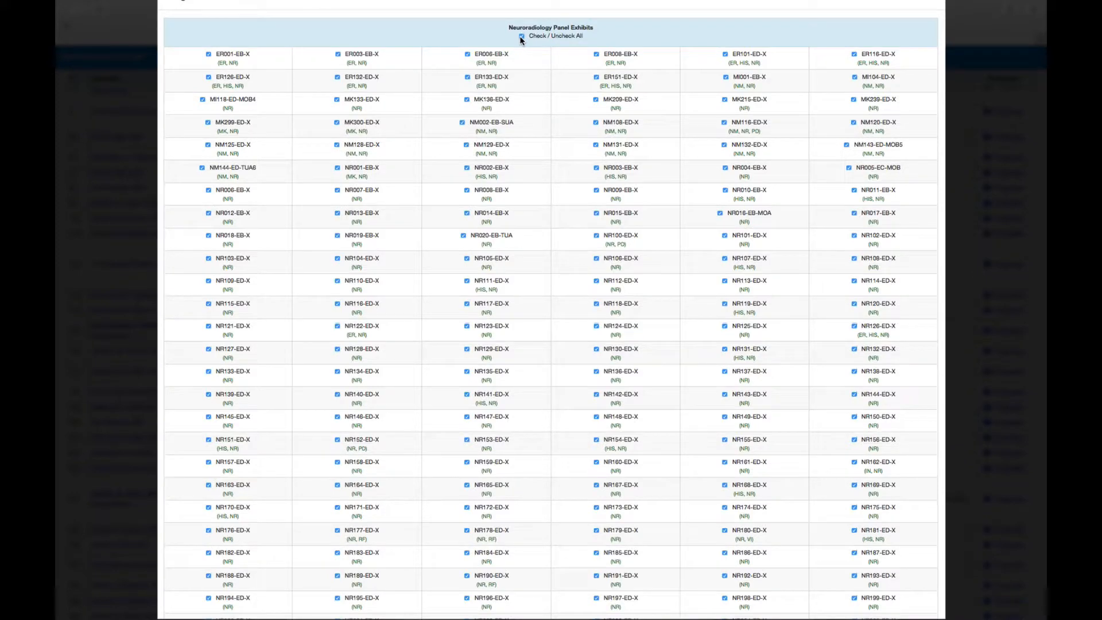
left_click(521, 36)
Step: Assign exhibit ER151-ED-X to the panelist, save the exhibit assignments and dismiss the confirmation
left_click(596, 77)
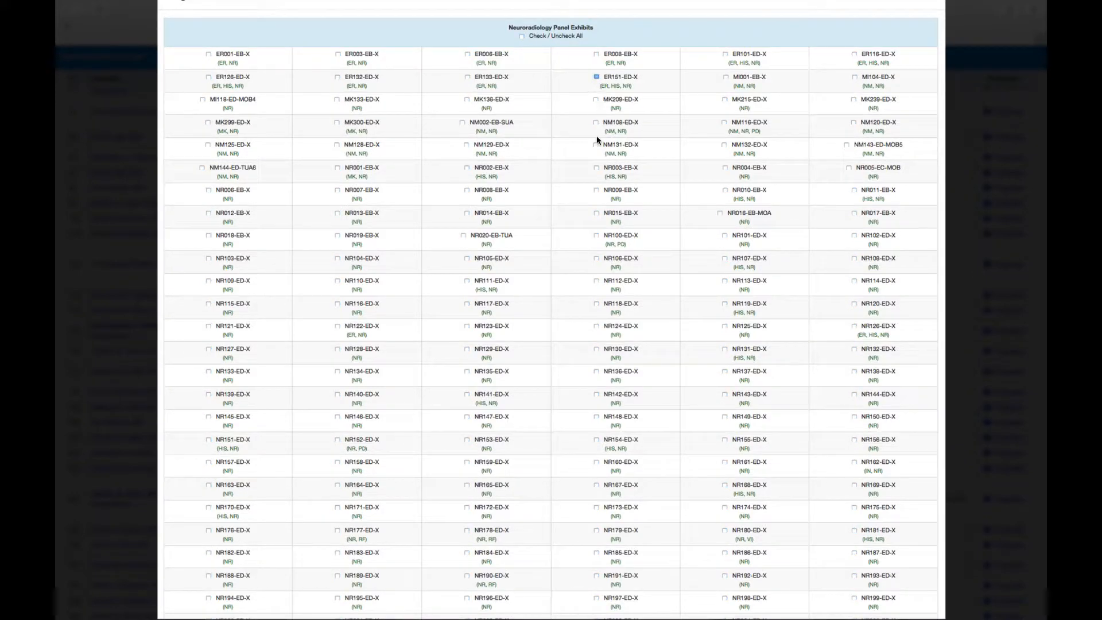
scroll(683, 203, "down", 15)
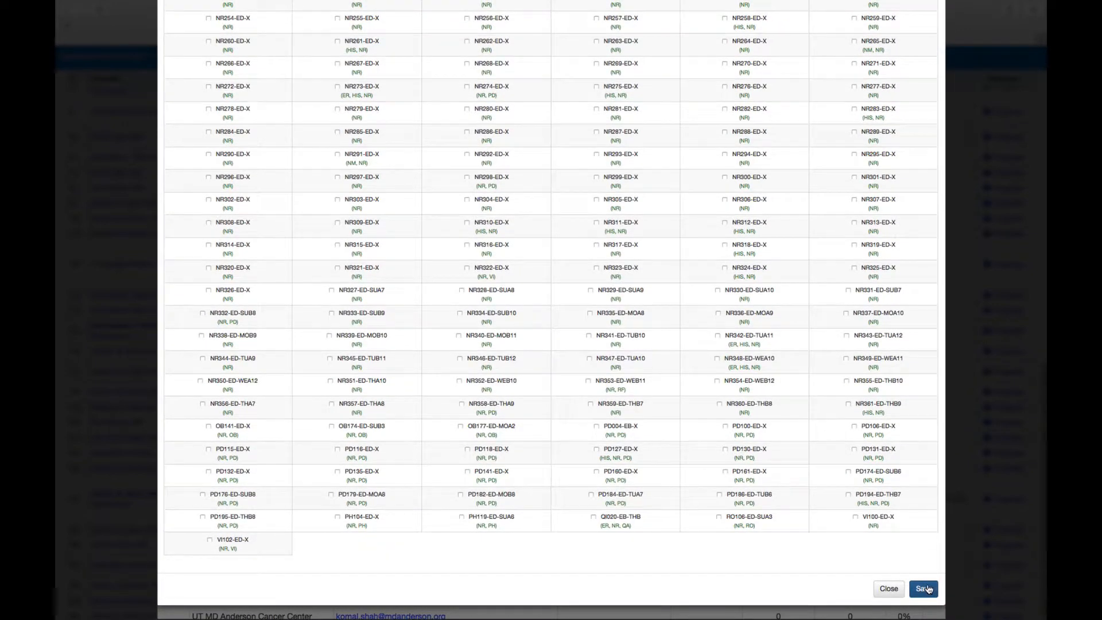
left_click(924, 588)
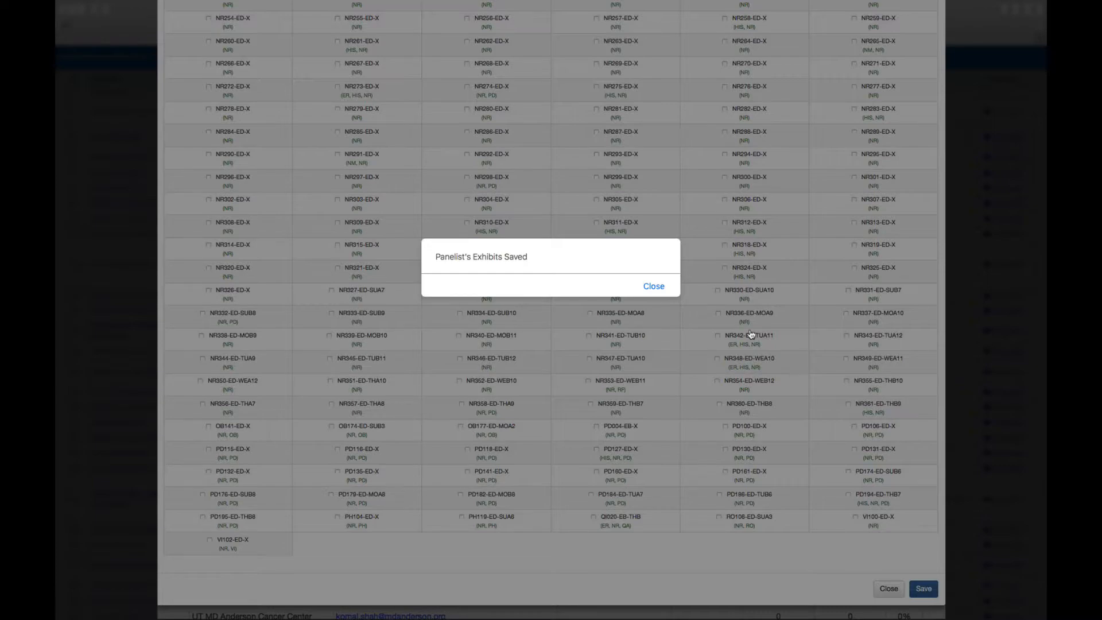
left_click(656, 287)
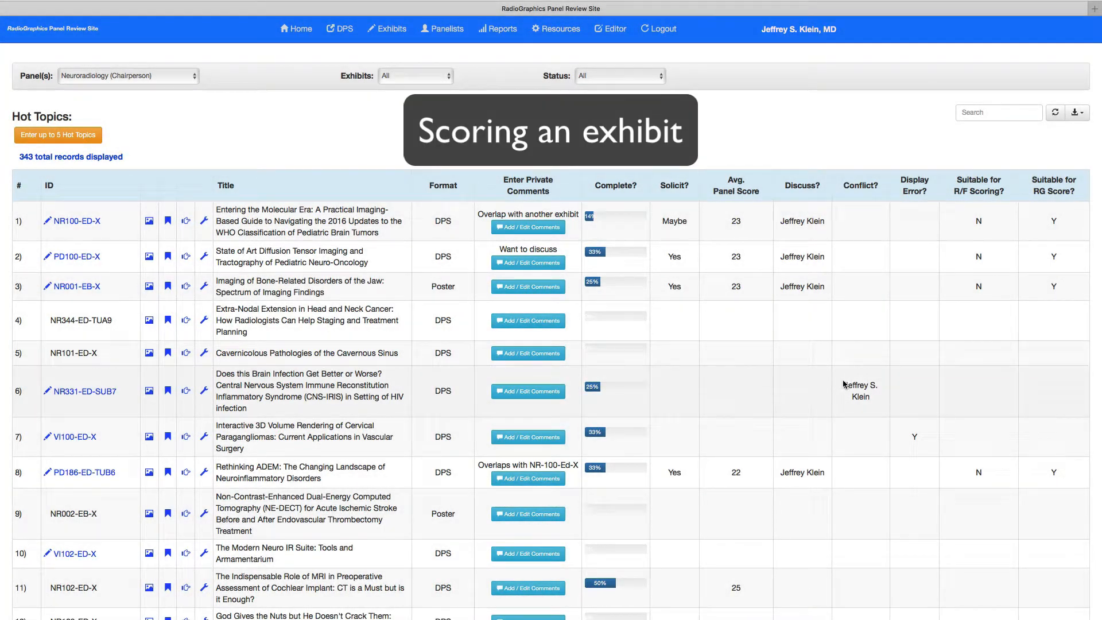
Step: Open exhibit NR104-ED-X from the Neuroradiology exhibit list for scoring
scroll(836, 384, "down", 2)
scroll(835, 380, "down", 1)
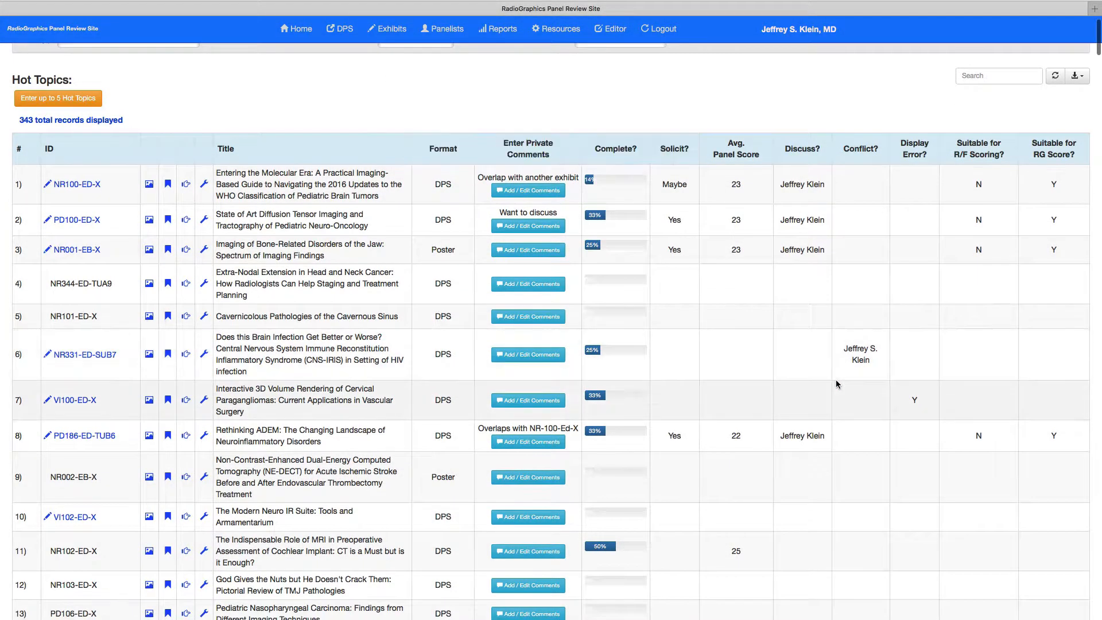
scroll(833, 385, "down", 1)
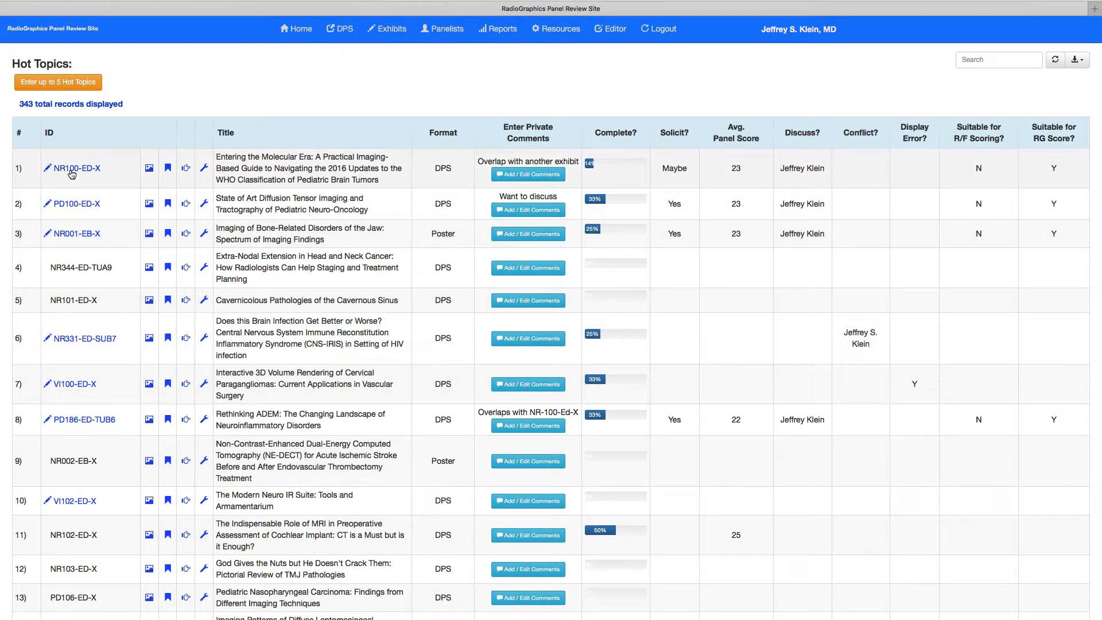
scroll(75, 399, "down", 3)
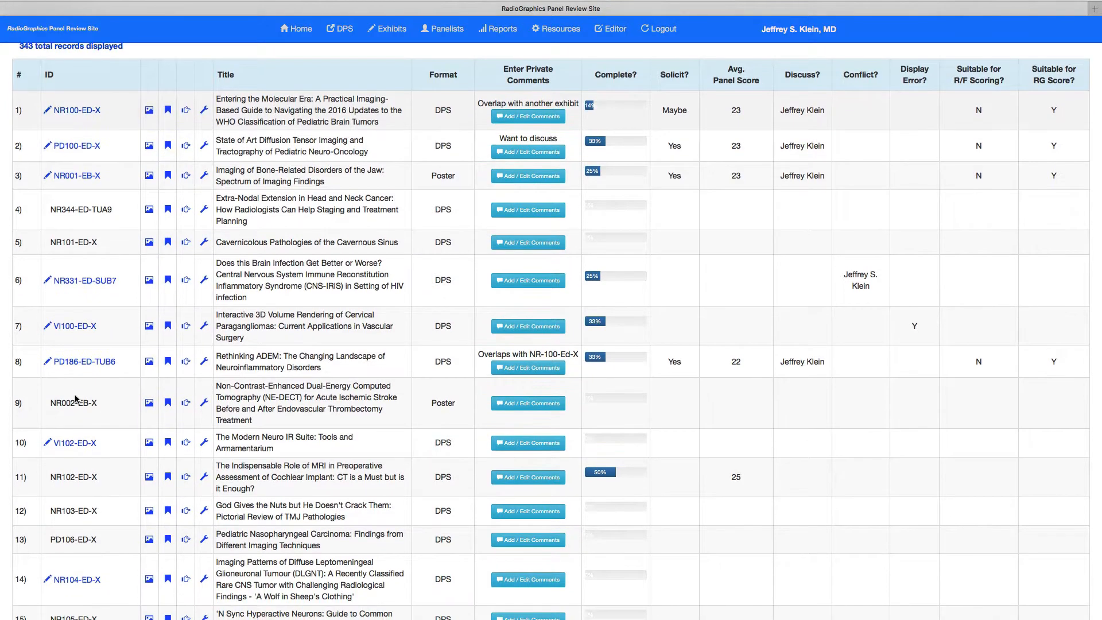
scroll(75, 399, "down", 5)
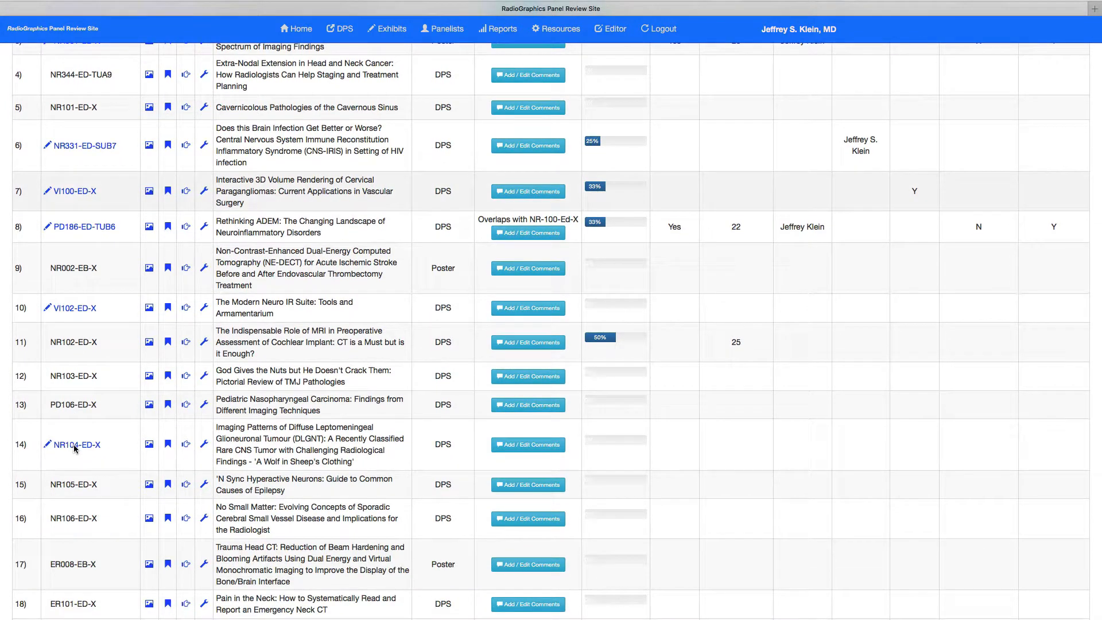
scroll(48, 447, "up", 1)
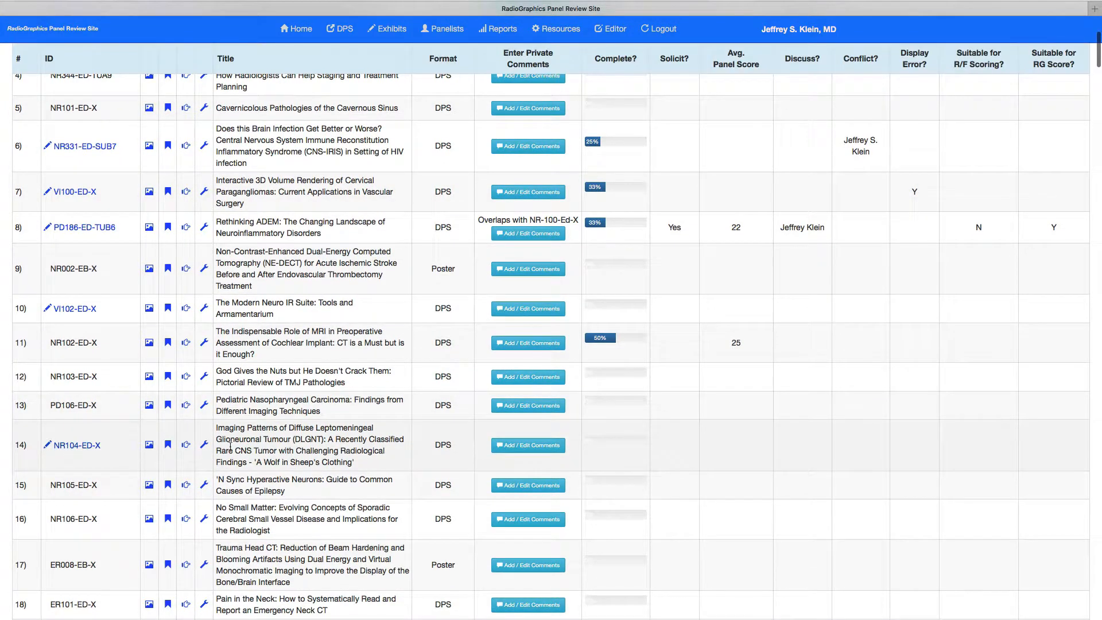
left_click(80, 449)
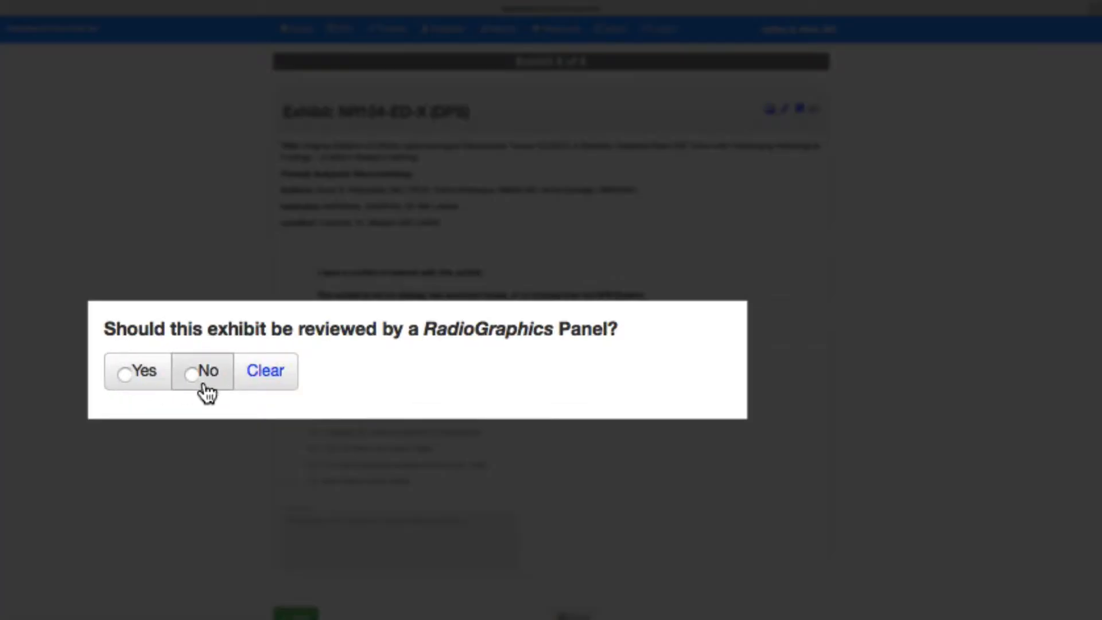
Step: Answer No to the RadioGraphics Panel review question, choose the reason "No; other (please specify below)" and start the explanation
left_click(192, 372)
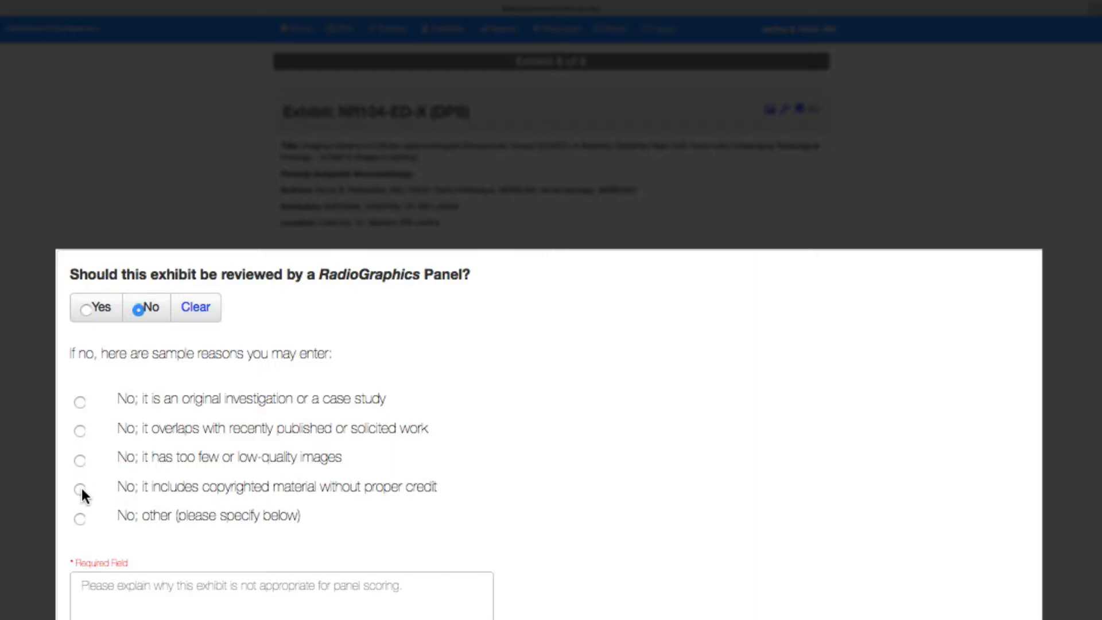
left_click(78, 518)
left_click(152, 600)
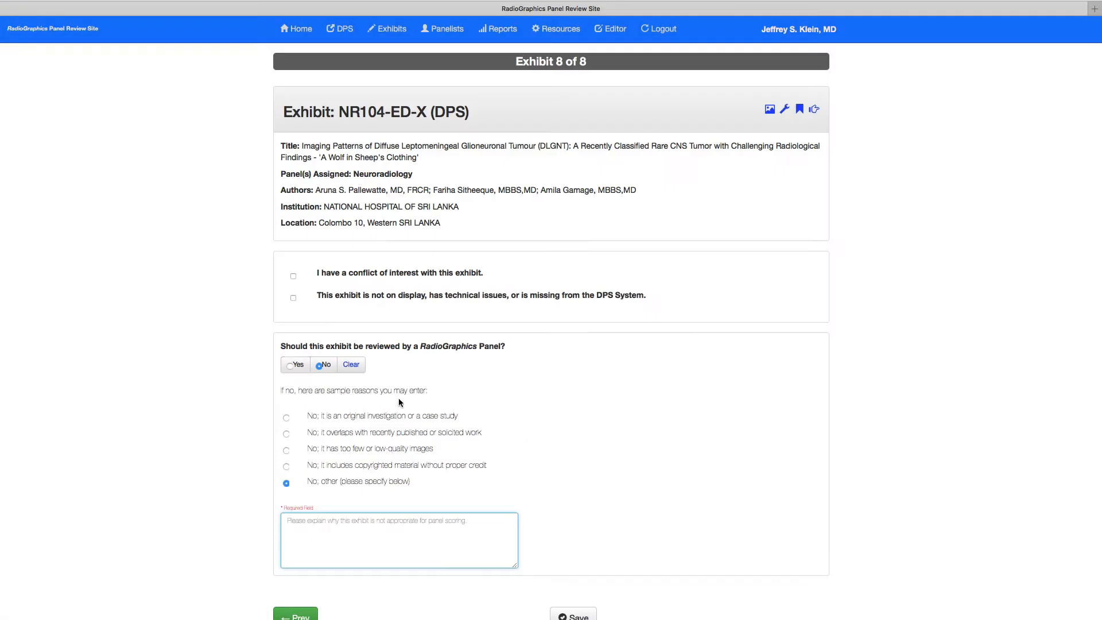
Step: Answer Yes to the panel review question and choose scoring for potential development into a full-length manuscript in the subspecialty
left_click(82, 305)
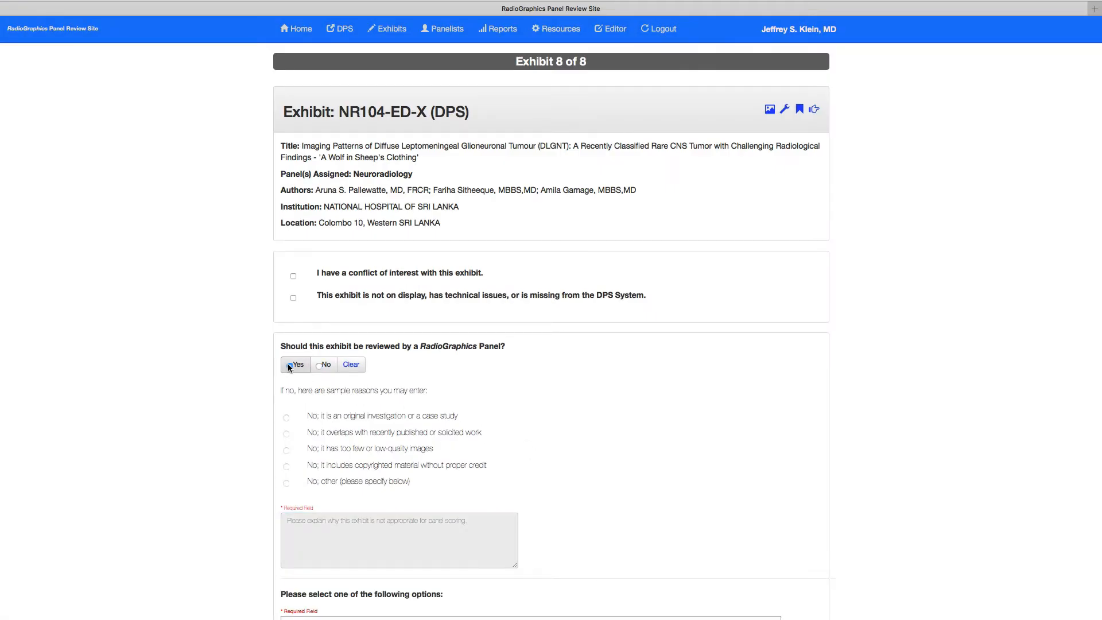
scroll(682, 475, "down", 3)
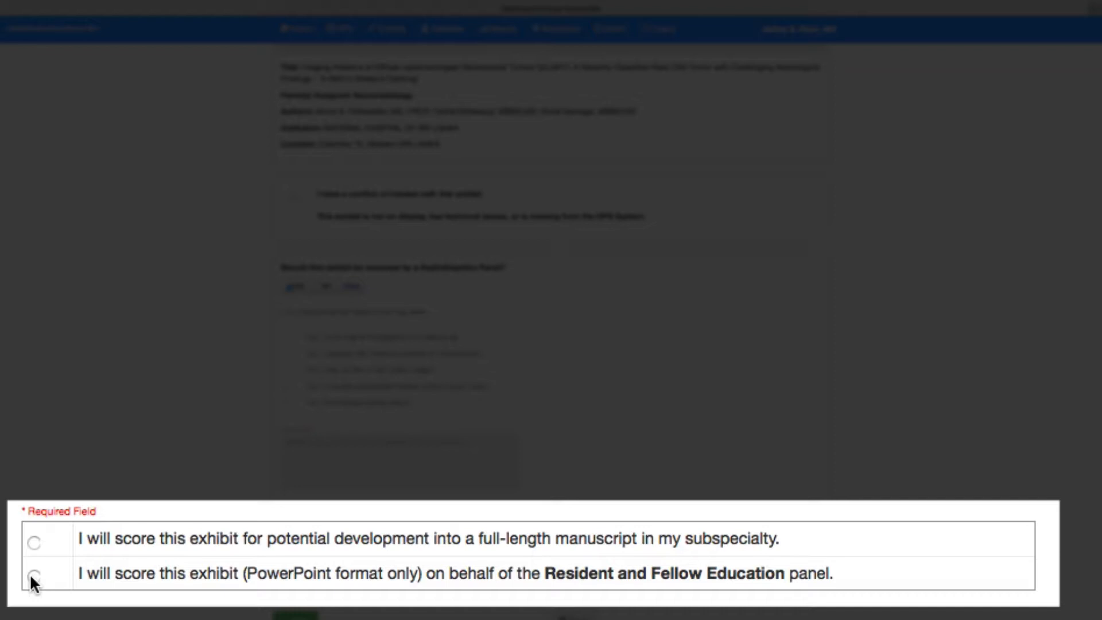
left_click(34, 542)
Step: Read the explanation of the Educational Value scoring criterion and close it
scroll(776, 573, "down", 1)
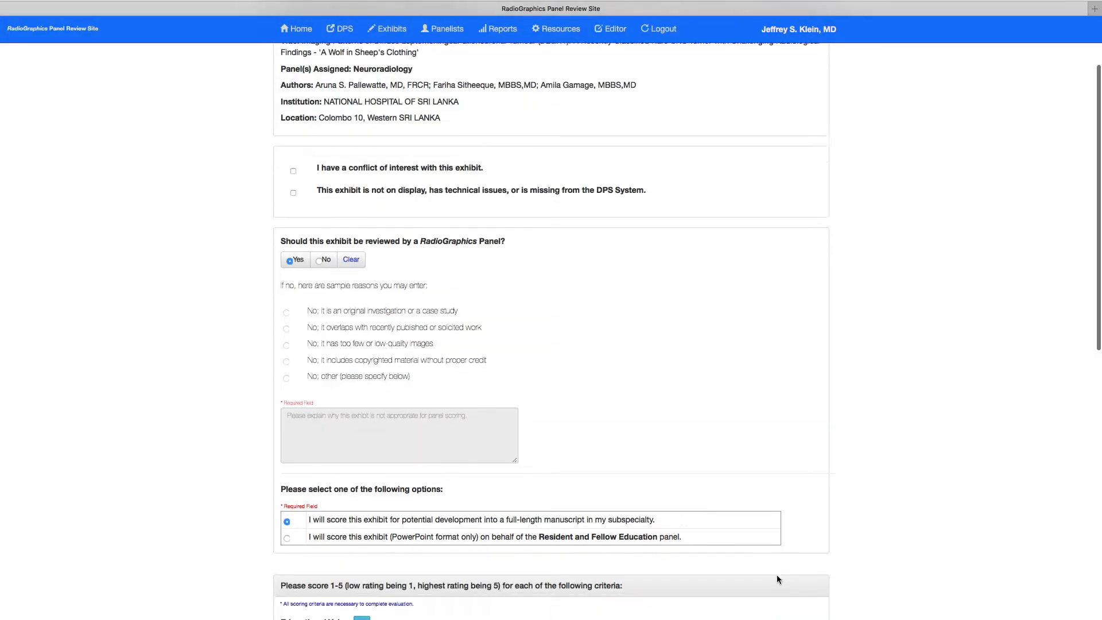
scroll(776, 574, "down", 10)
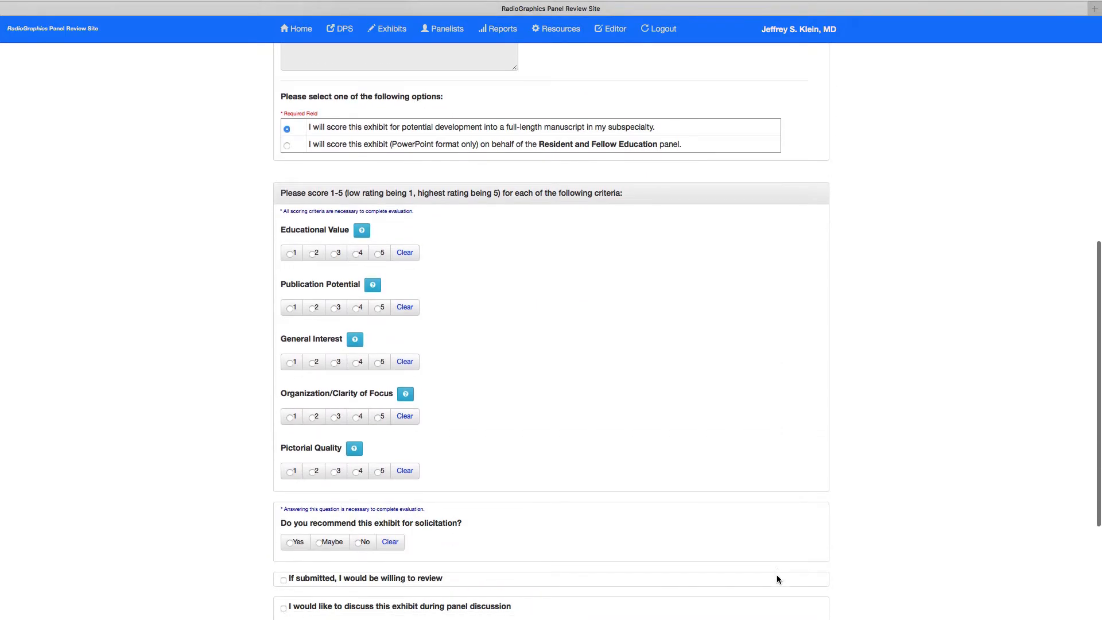
scroll(777, 576, "down", 1)
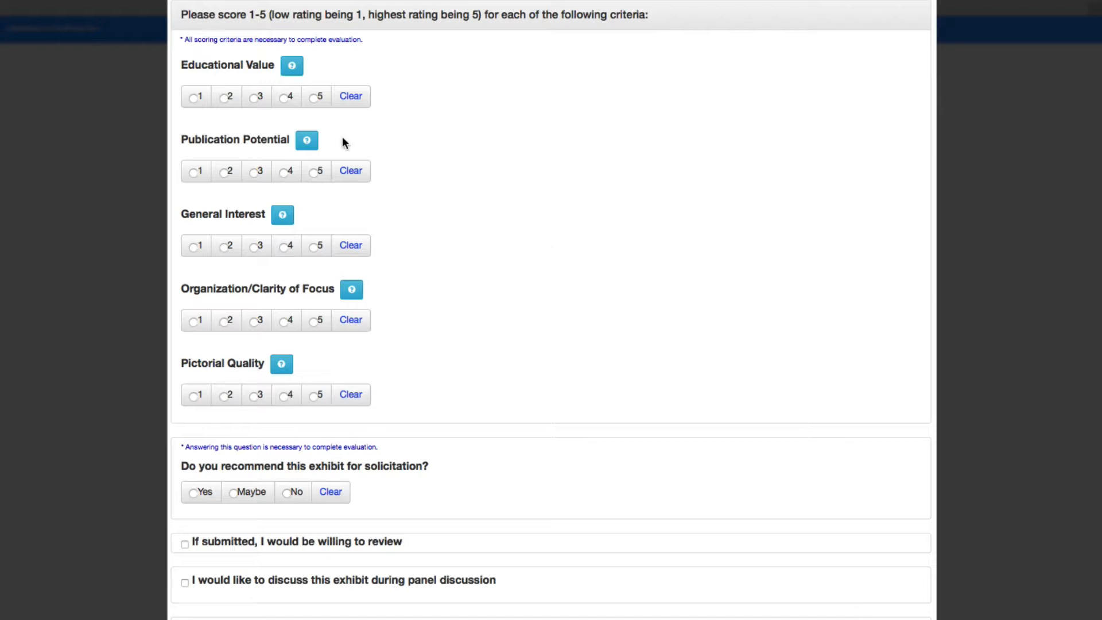
left_click(292, 68)
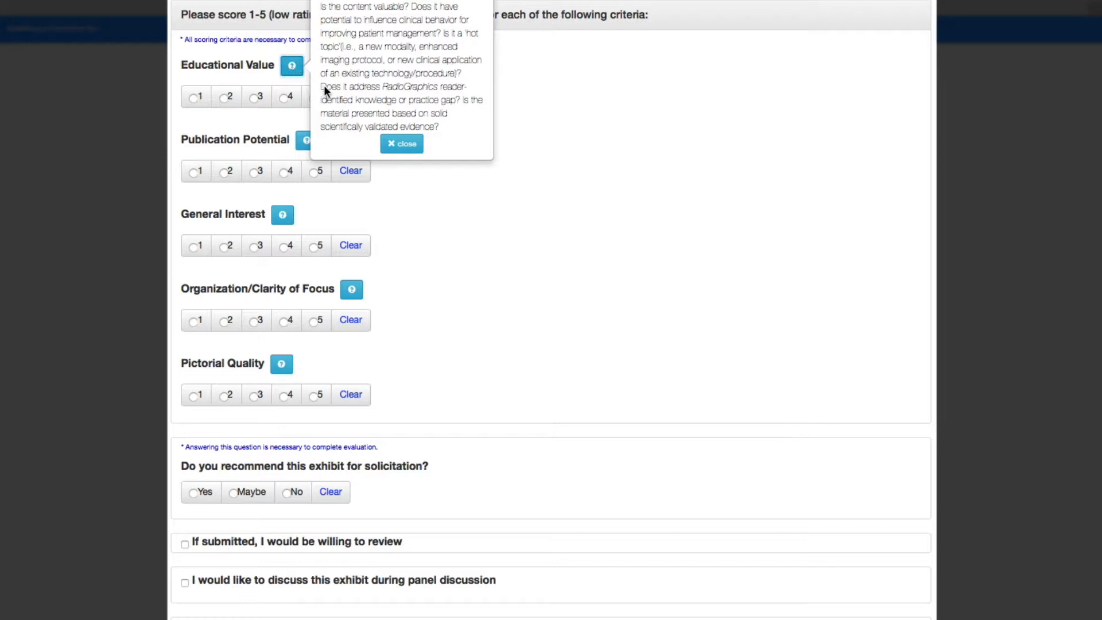
left_click(402, 144)
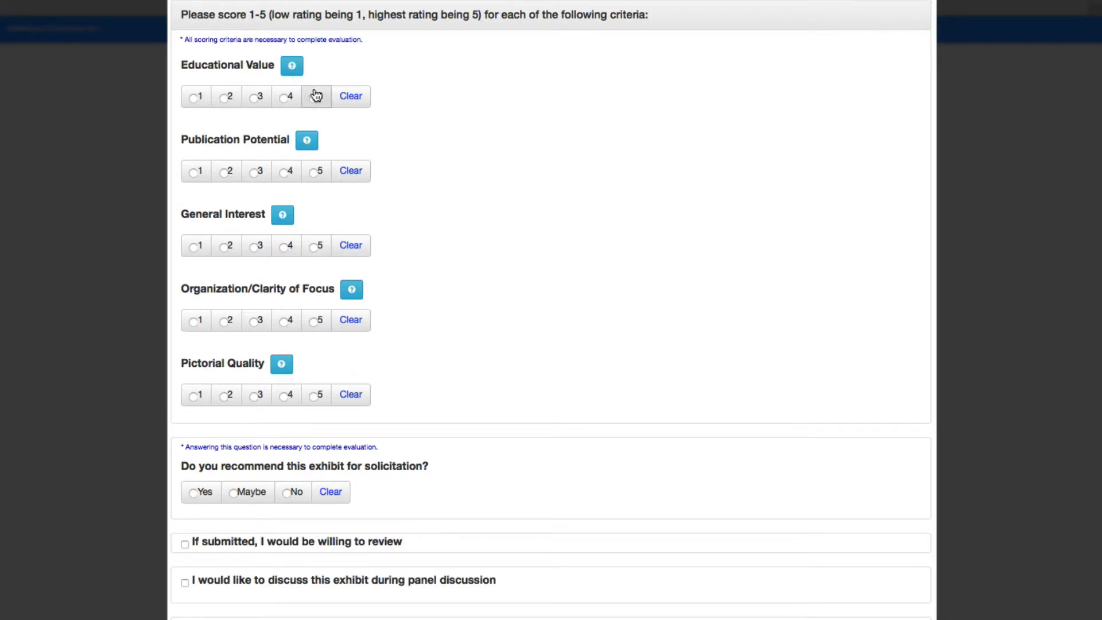
Step: Score Educational Value 5 and Publication Potential 4 for exhibit NR104-ED-X
left_click(289, 99)
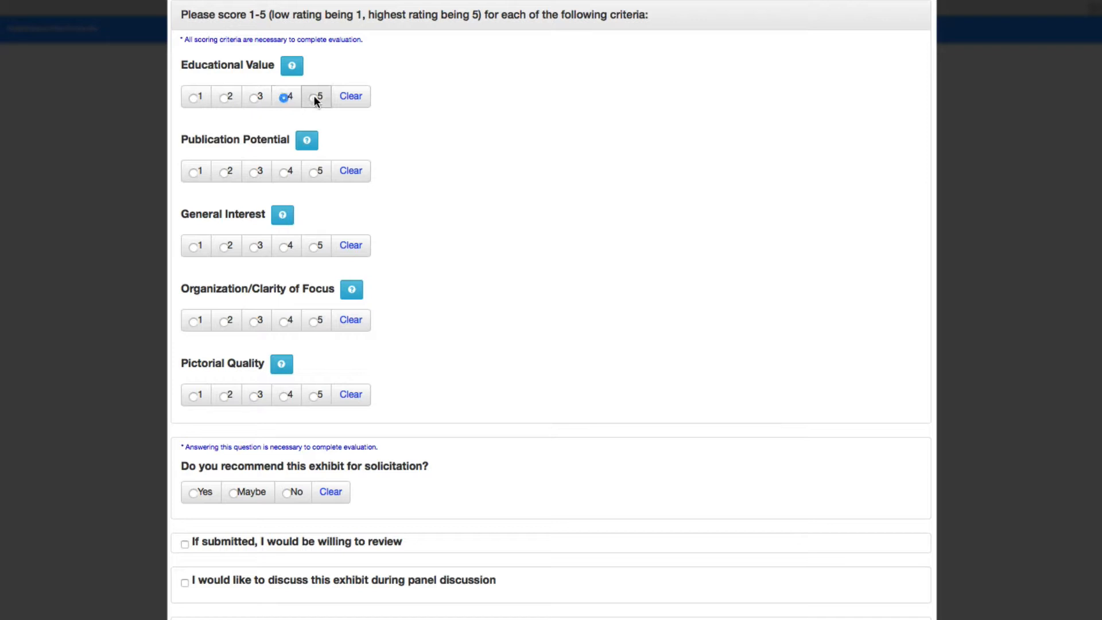
left_click(349, 101)
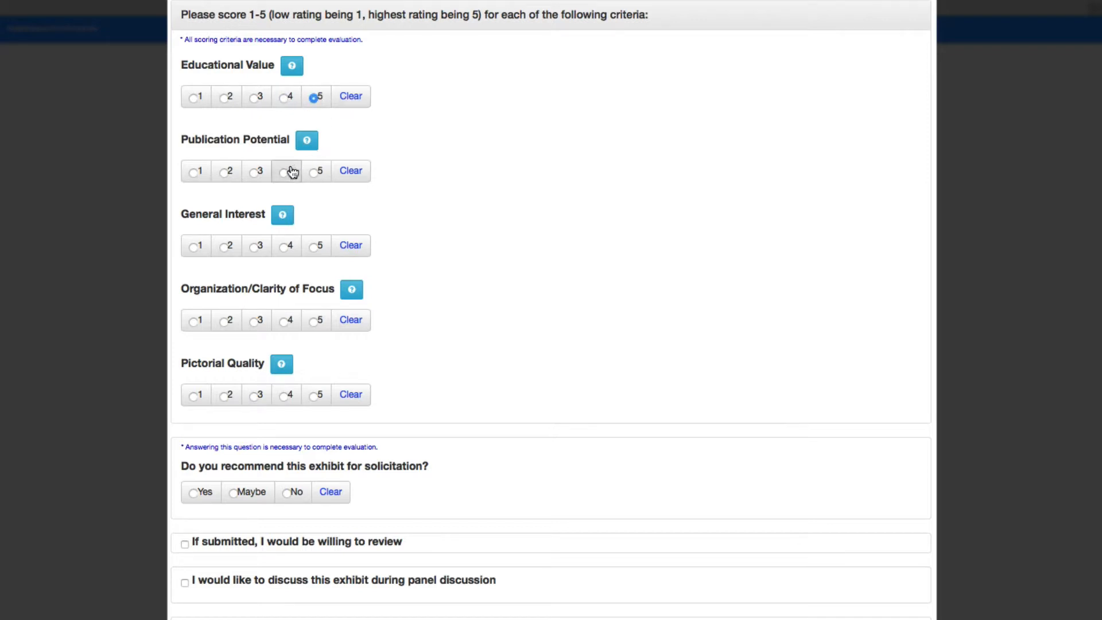
left_click(287, 171)
Step: Read and close the explanation of General Interest, then score General Interest 5 and Organization/Clarity of Focus 5
left_click(291, 215)
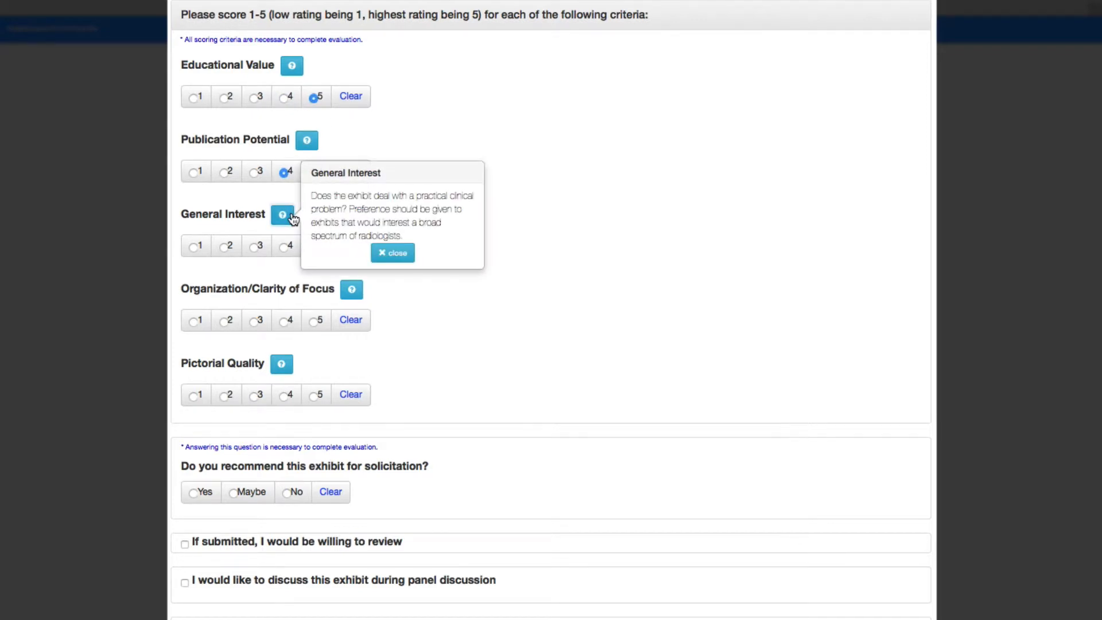
left_click(392, 255)
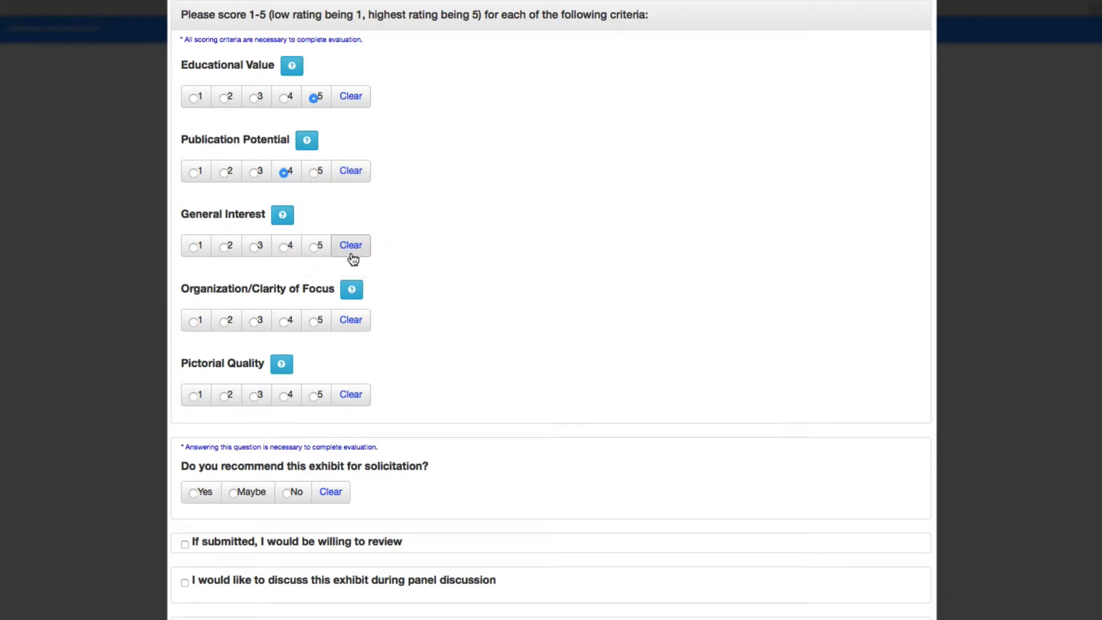
left_click(315, 247)
left_click(313, 322)
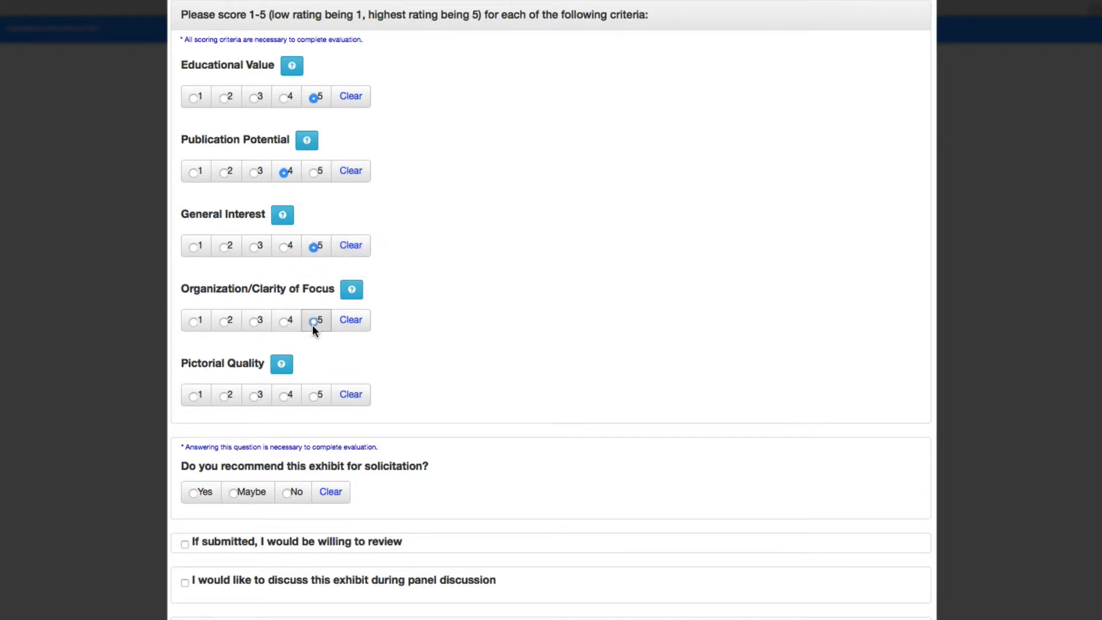
Step: Score Pictorial Quality 5 and answer Yes to recommending the exhibit for solicitation
left_click(314, 395)
scroll(485, 439, "down", 3)
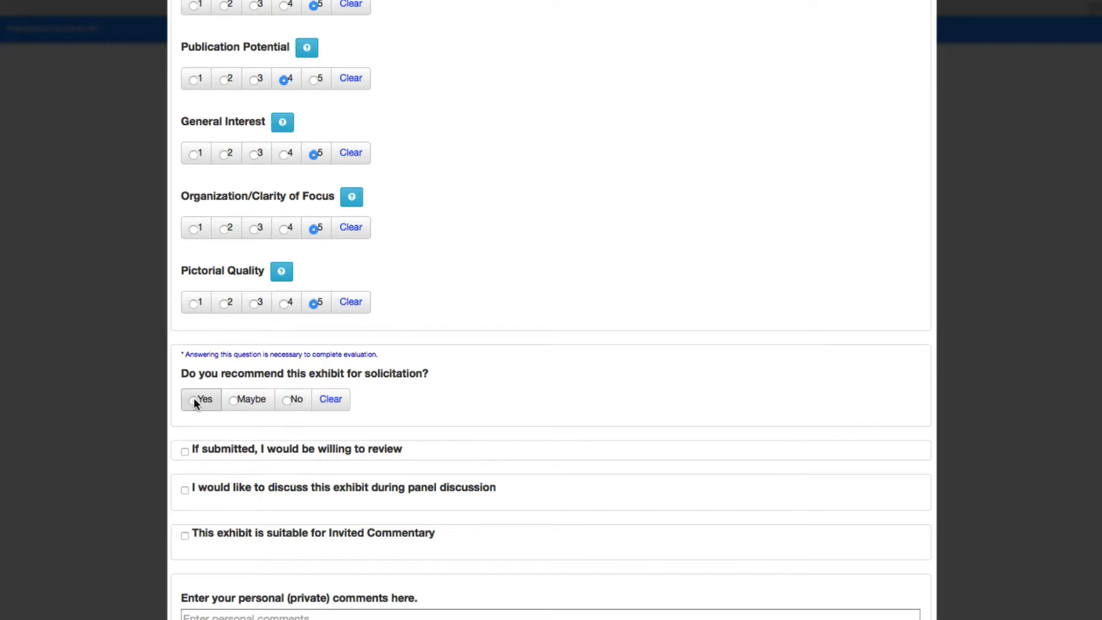
left_click(194, 400)
Step: Mark willingness to review and the wish to discuss the exhibit in panel discussion, with the discussion comment "ksnconeon"
scroll(486, 439, "down", 3)
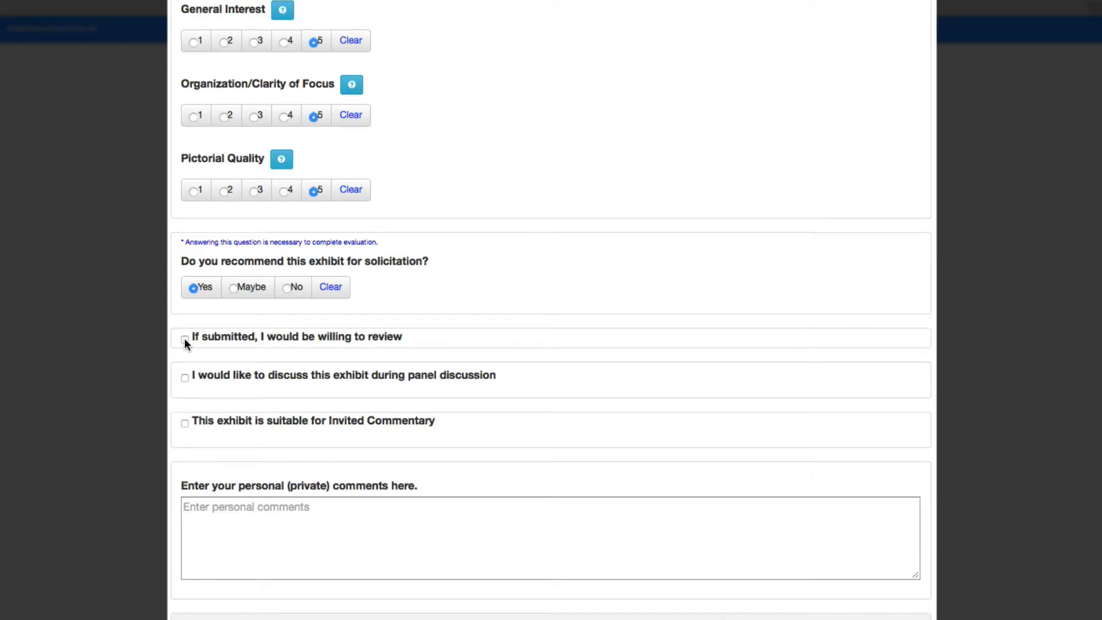
left_click(185, 379)
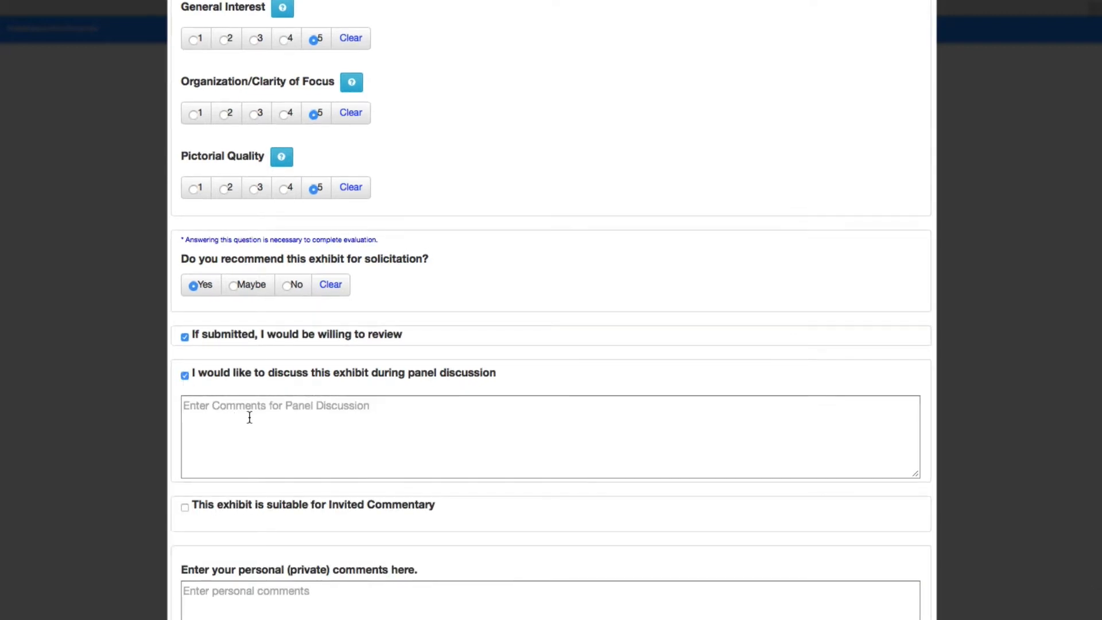
left_click(250, 417)
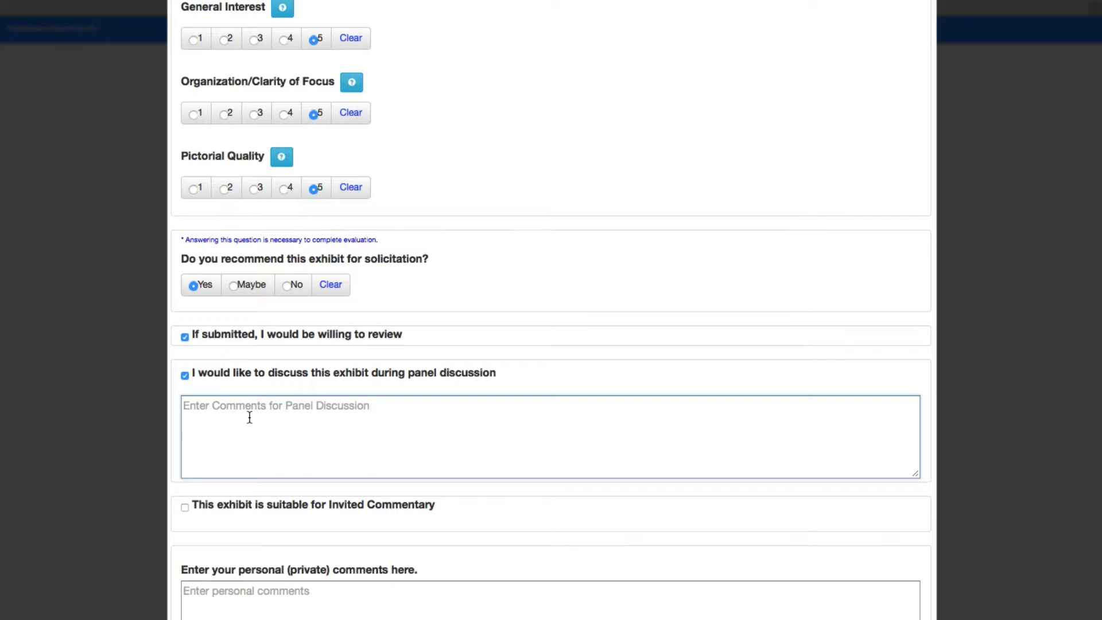
type("ksnconeon")
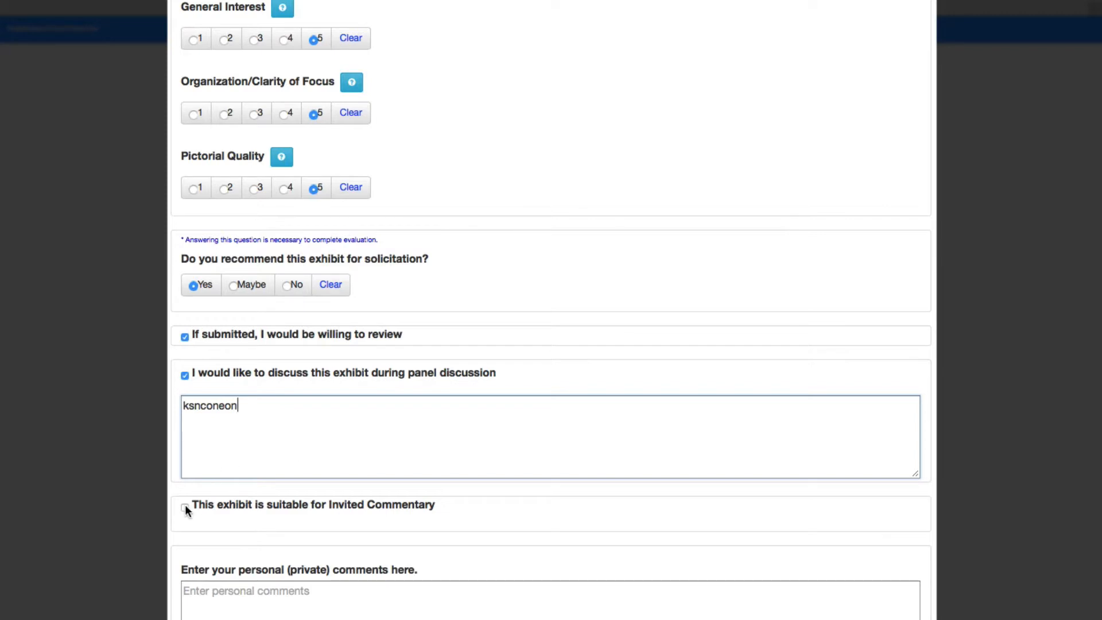
Step: Mark the exhibit as suitable for Invited Commentary and enter the suggested writer's name with the institution MGH
left_click(185, 507)
scroll(492, 531, "down", 3)
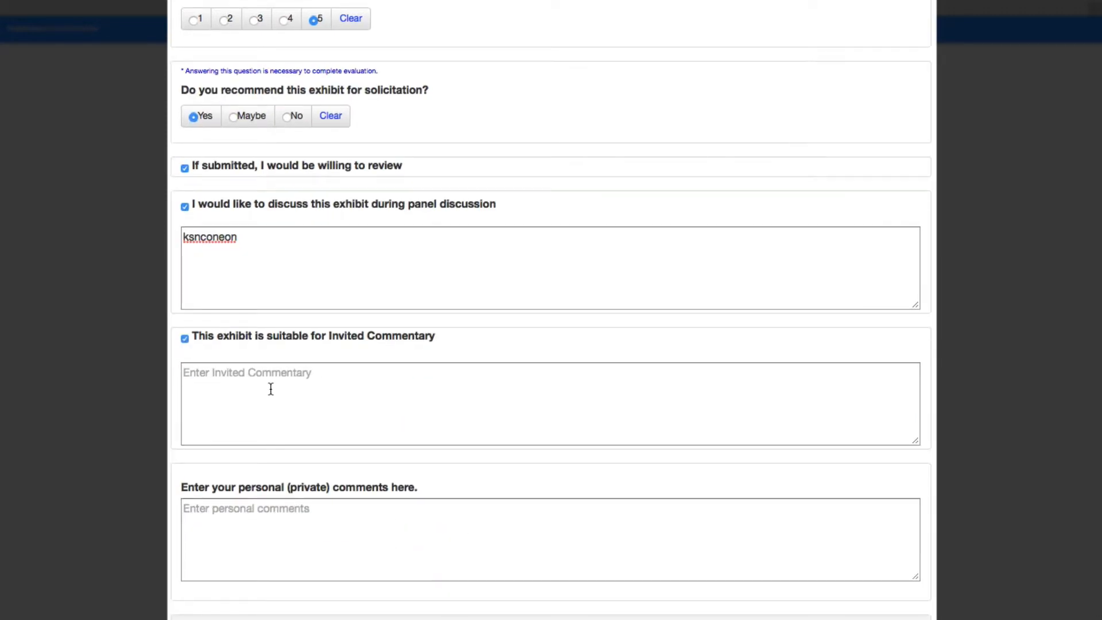
left_click(270, 383)
type("Dr. ")
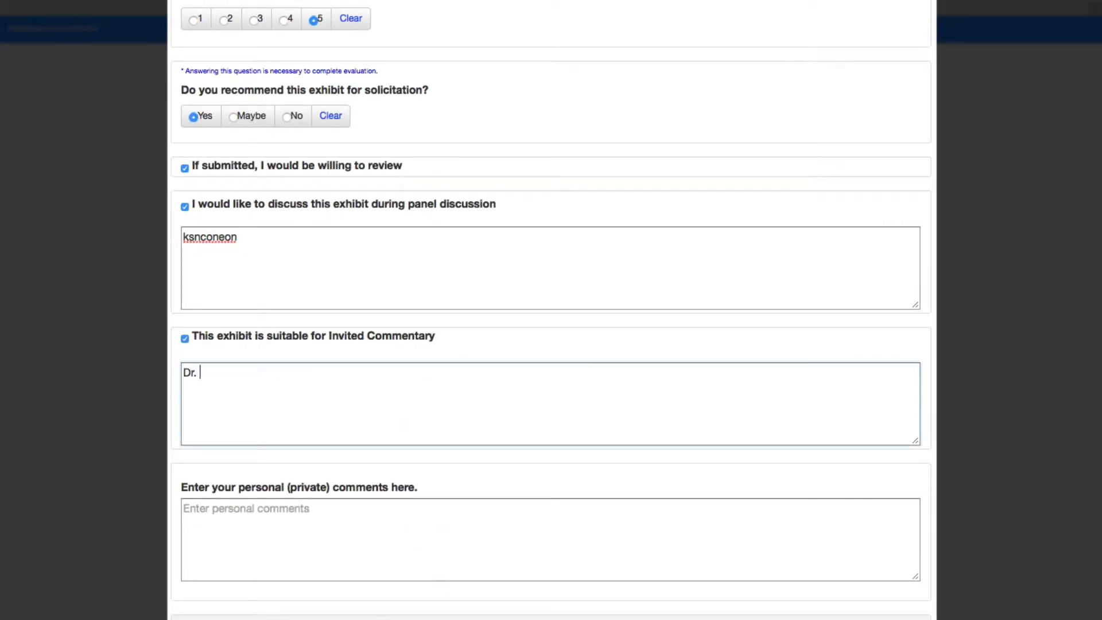
type("Jones MGH")
Step: Save the evaluation with the personal comments and comments to authors left blank, and dismiss the confirmation
left_click(296, 508)
scroll(382, 524, "down", 2)
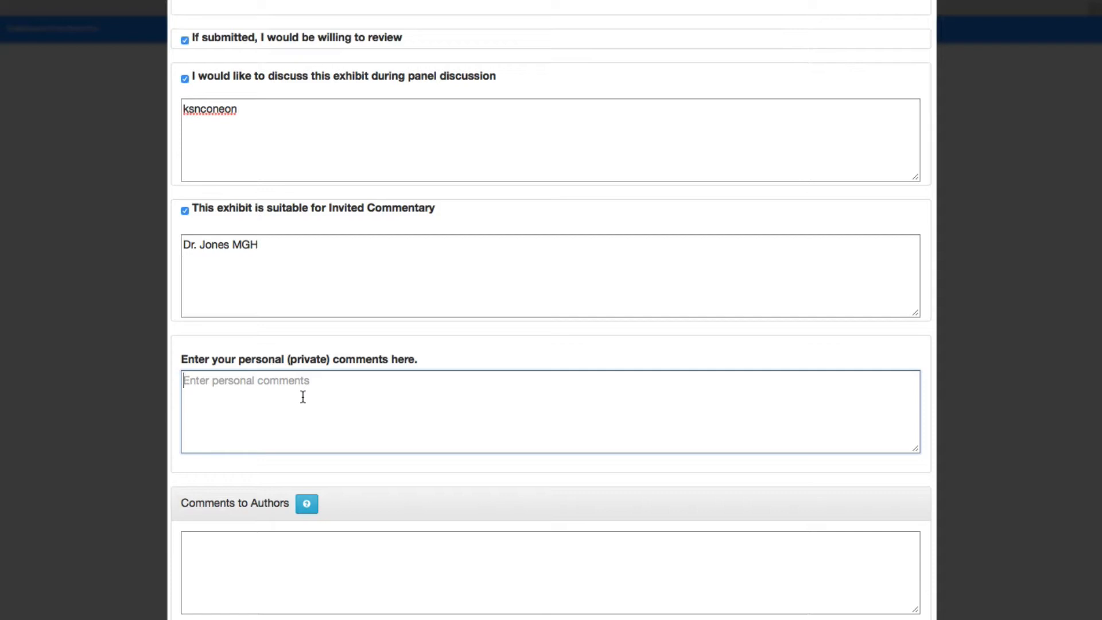
left_click(256, 556)
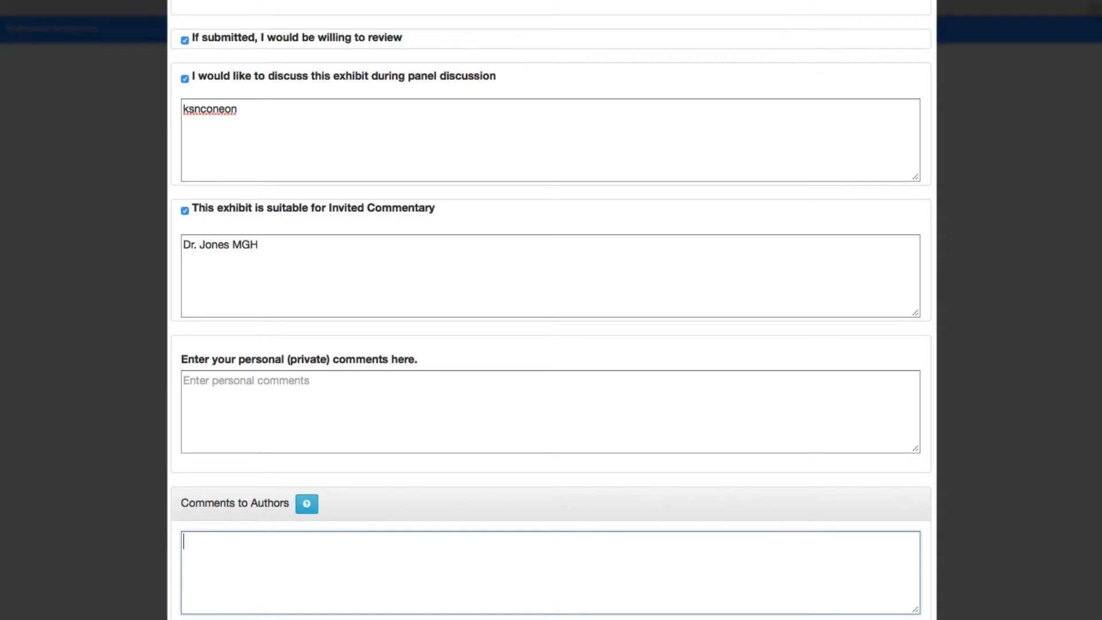
left_click(295, 615)
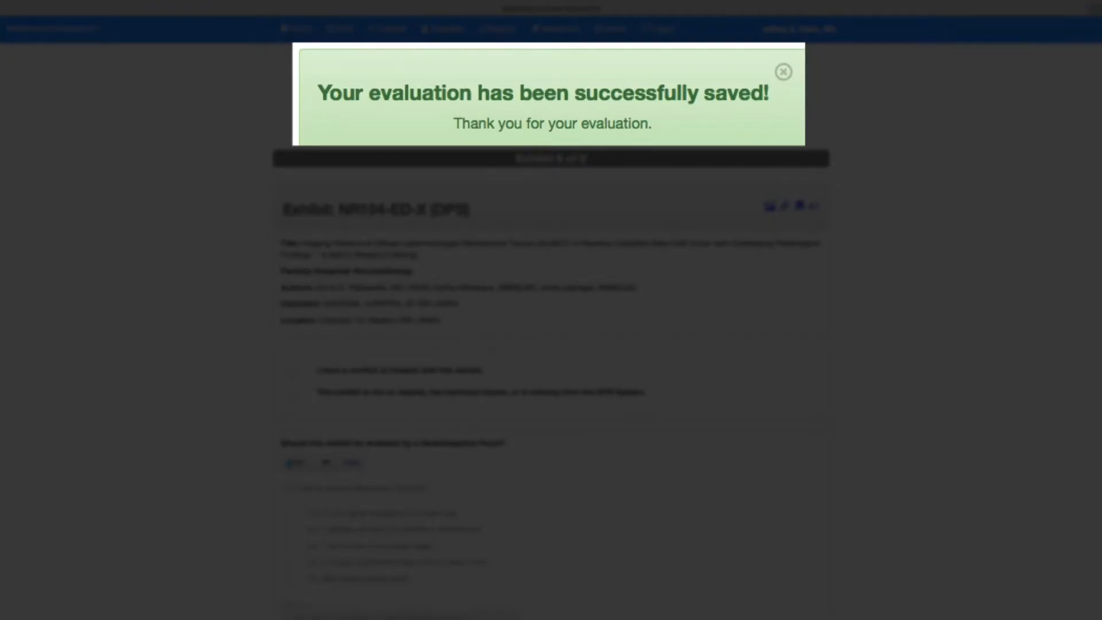
left_click(784, 74)
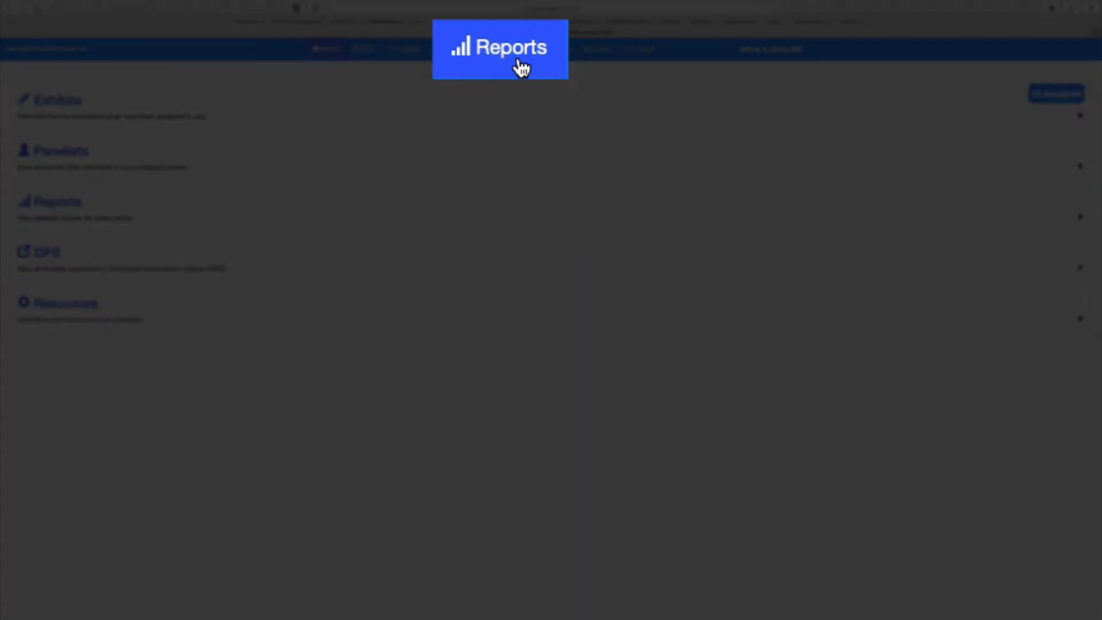
Step: View the Panelists' Recommendations to Chair report, look over the available report types, and sort the exhibits by Yes recommendations
left_click(506, 52)
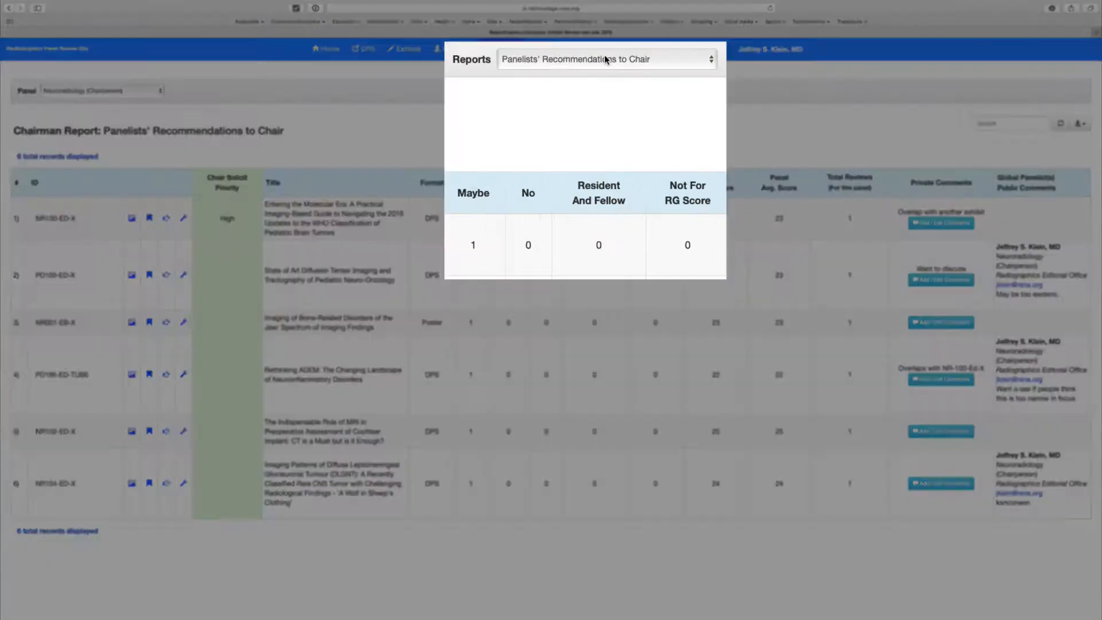
left_click(600, 91)
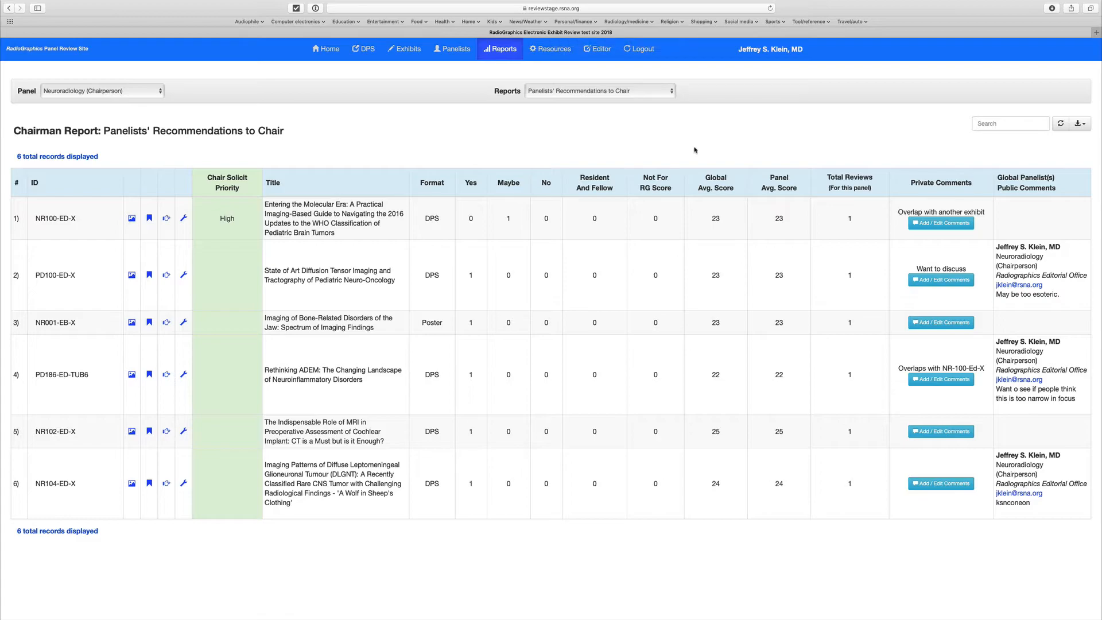
left_click(613, 87)
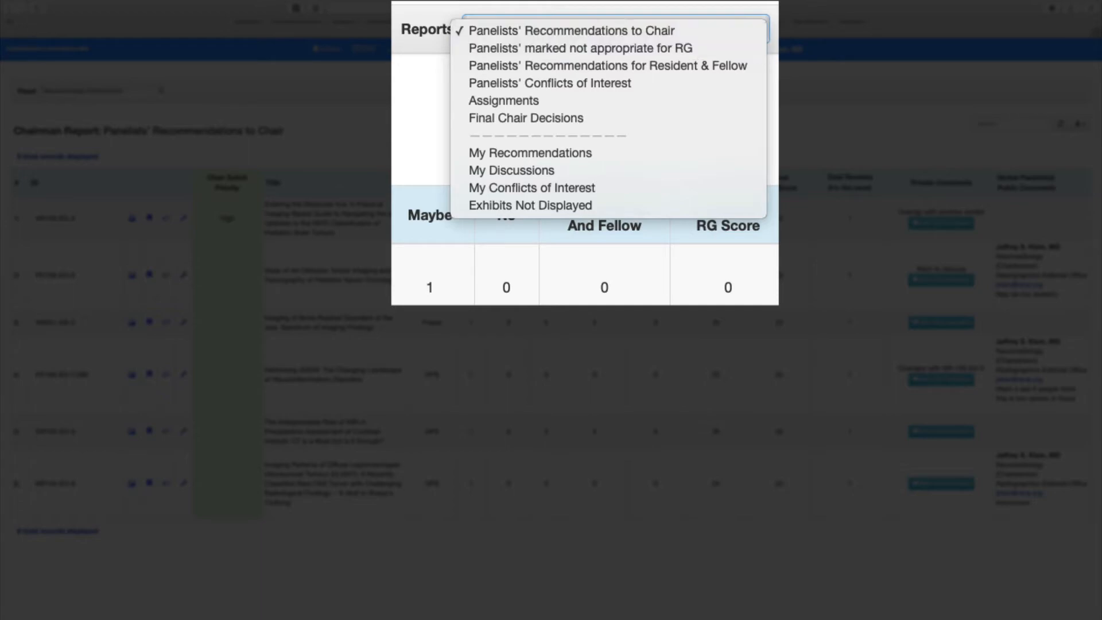
left_click(745, 132)
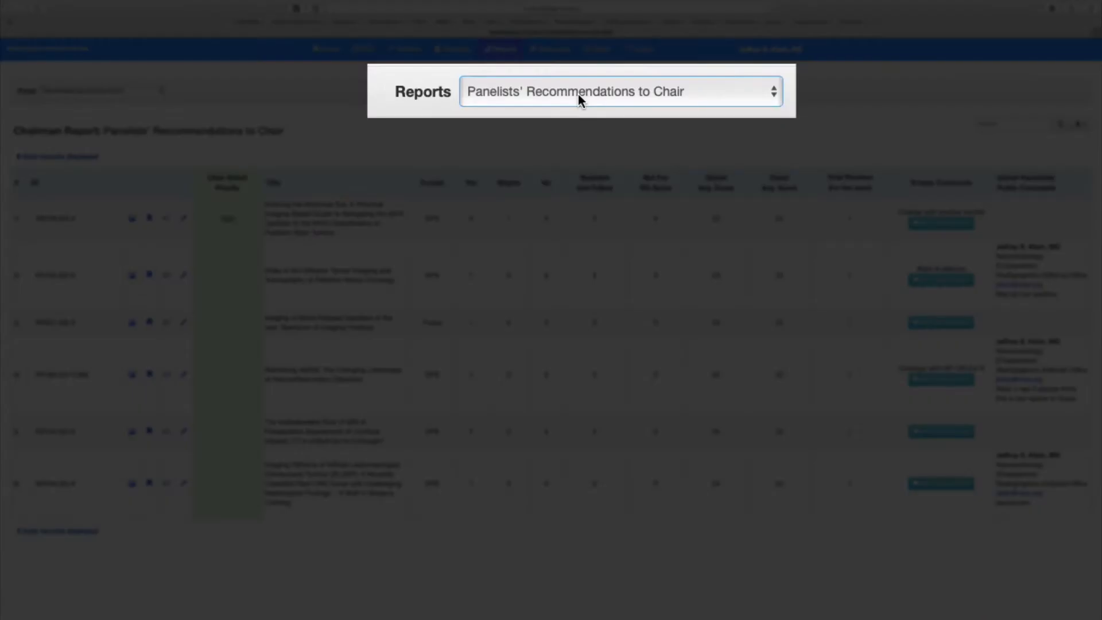
left_click(578, 94)
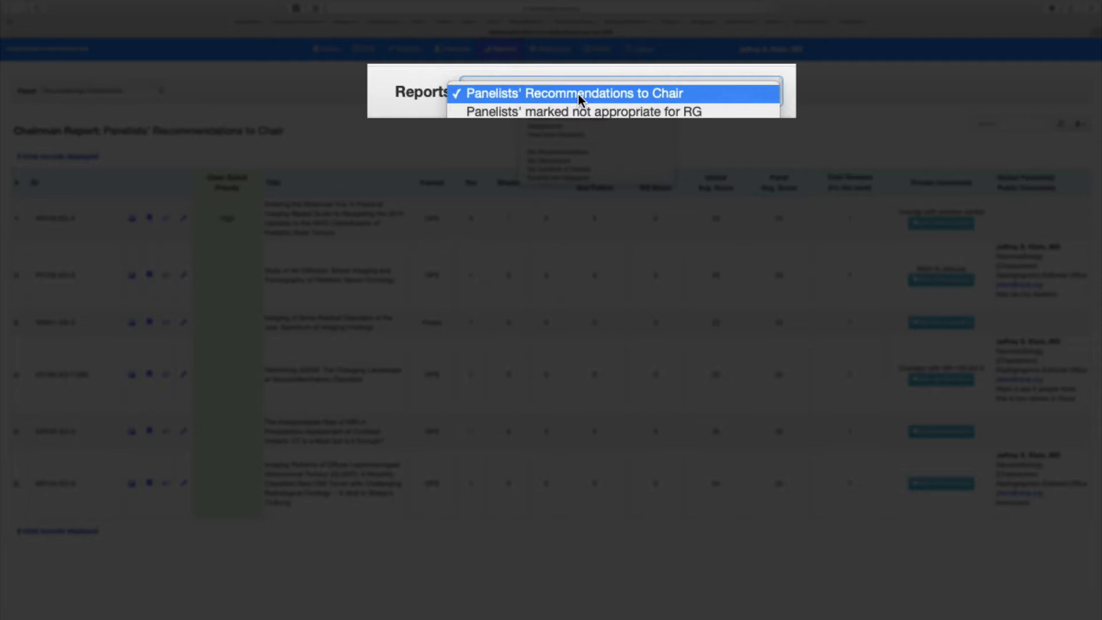
left_click(497, 92)
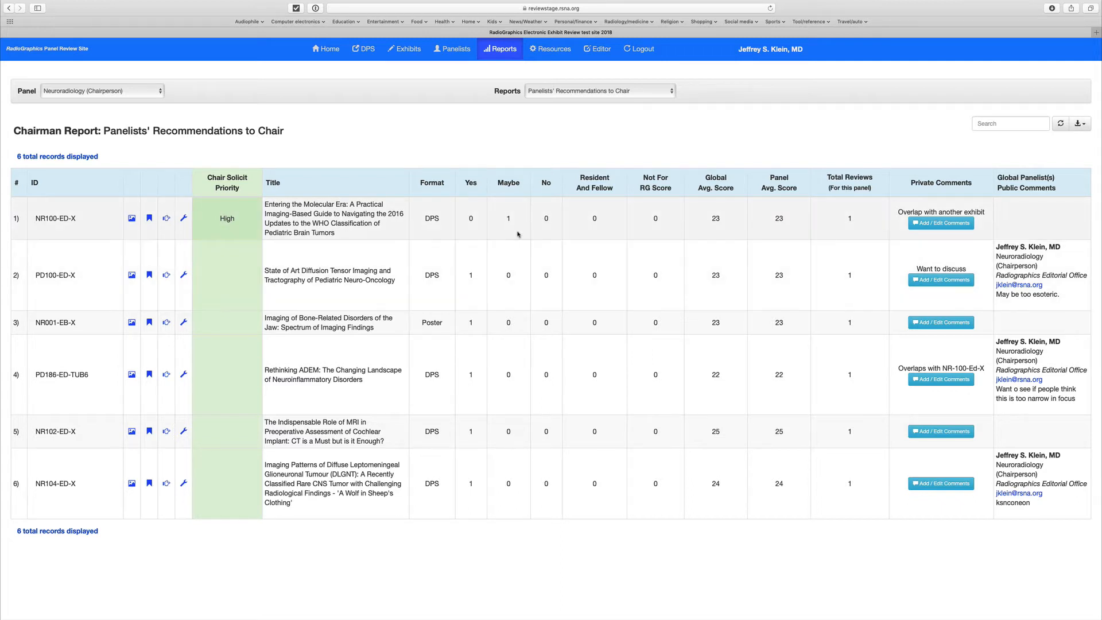
left_click(470, 182)
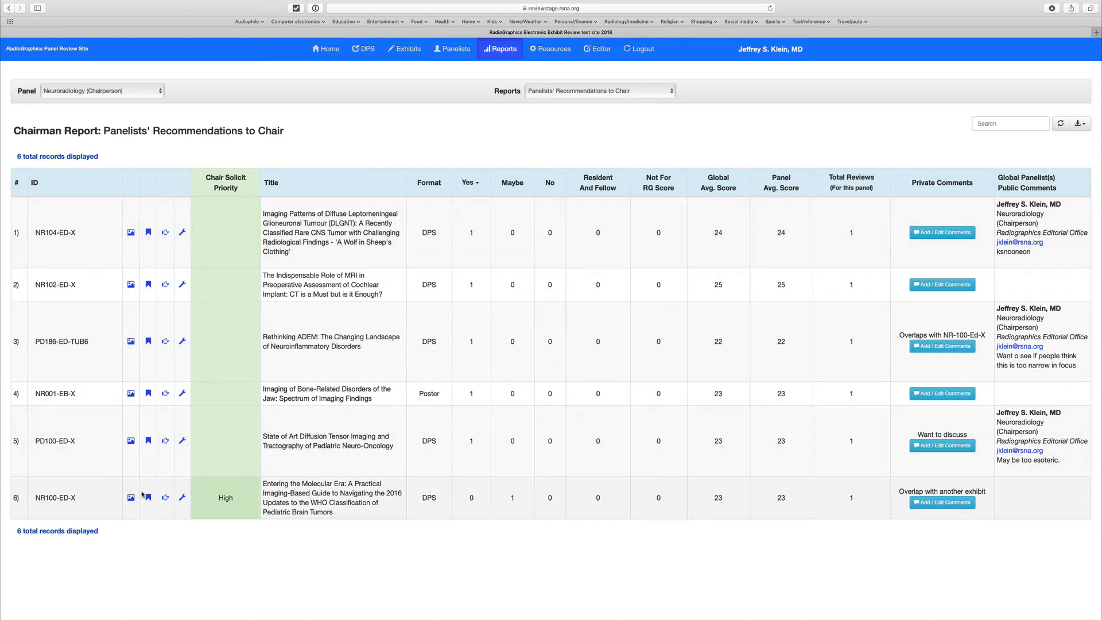
Step: Open the solicitation options for exhibit NR104-ED-X and view the contacts for the chairs of other panels
left_click(148, 233)
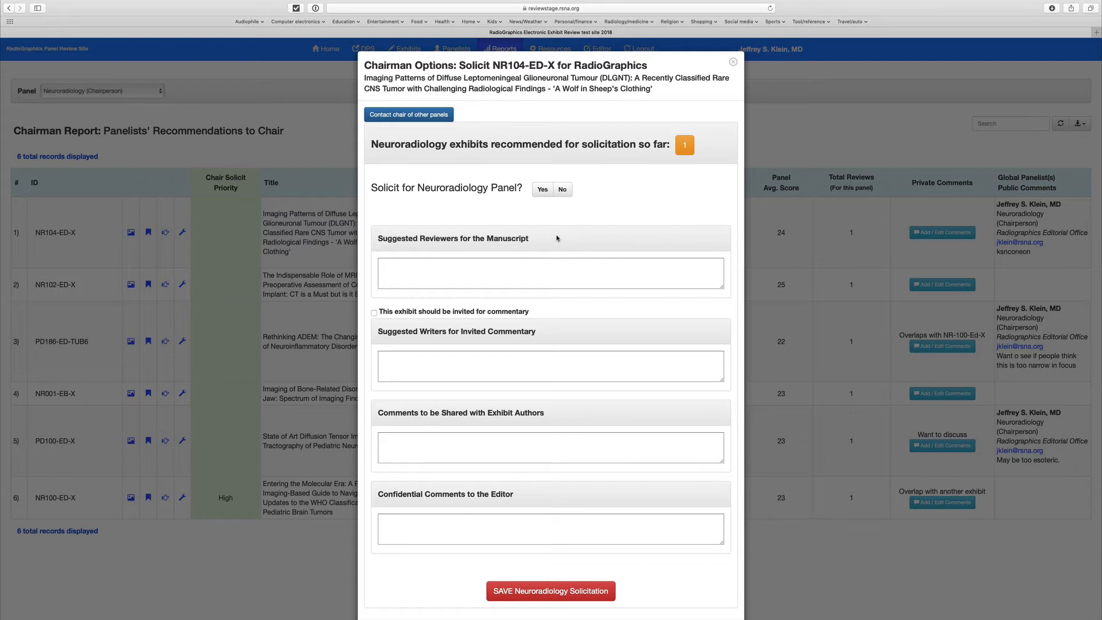
left_click(425, 116)
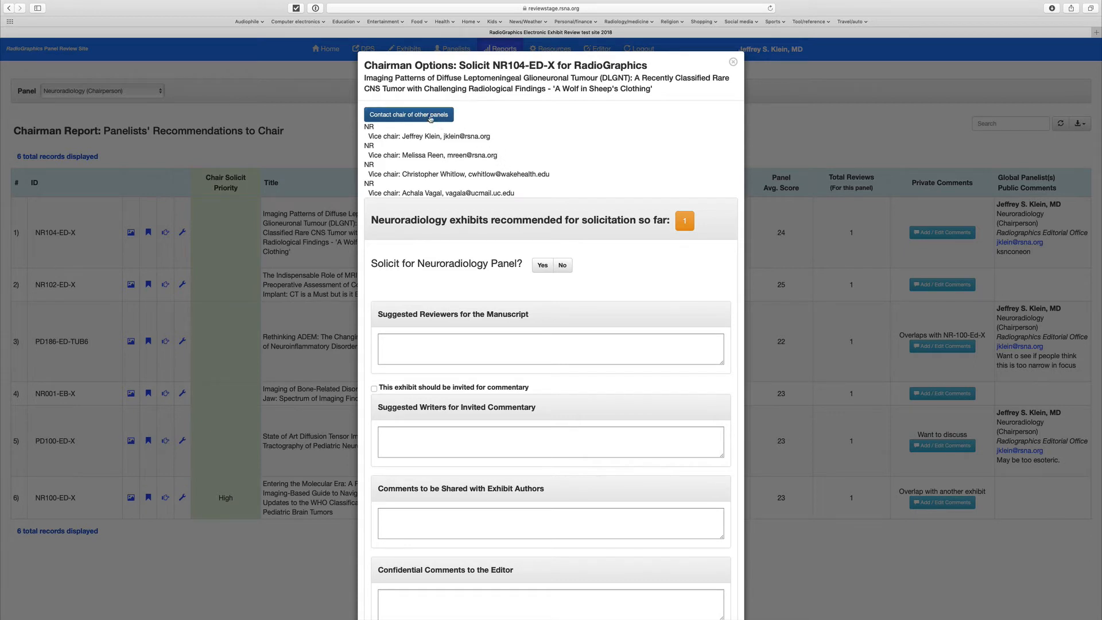
left_click(430, 117)
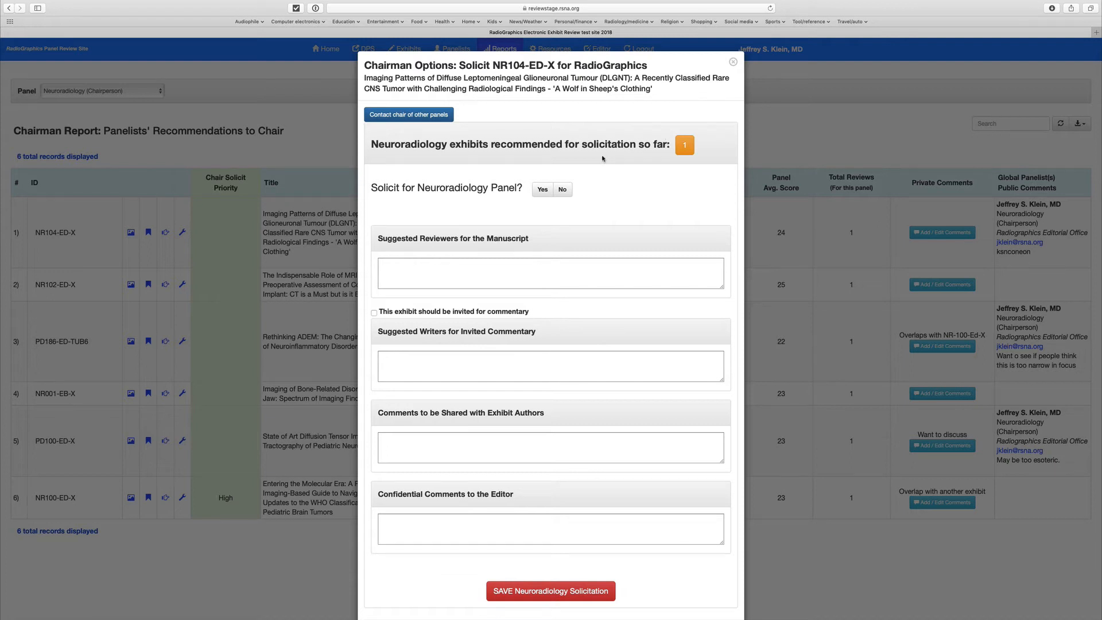
Step: Try to save a Yes solicitation of NR104-ED-X for the Neuroradiology Panel without a manuscript type or priority, and close the form
left_click(543, 190)
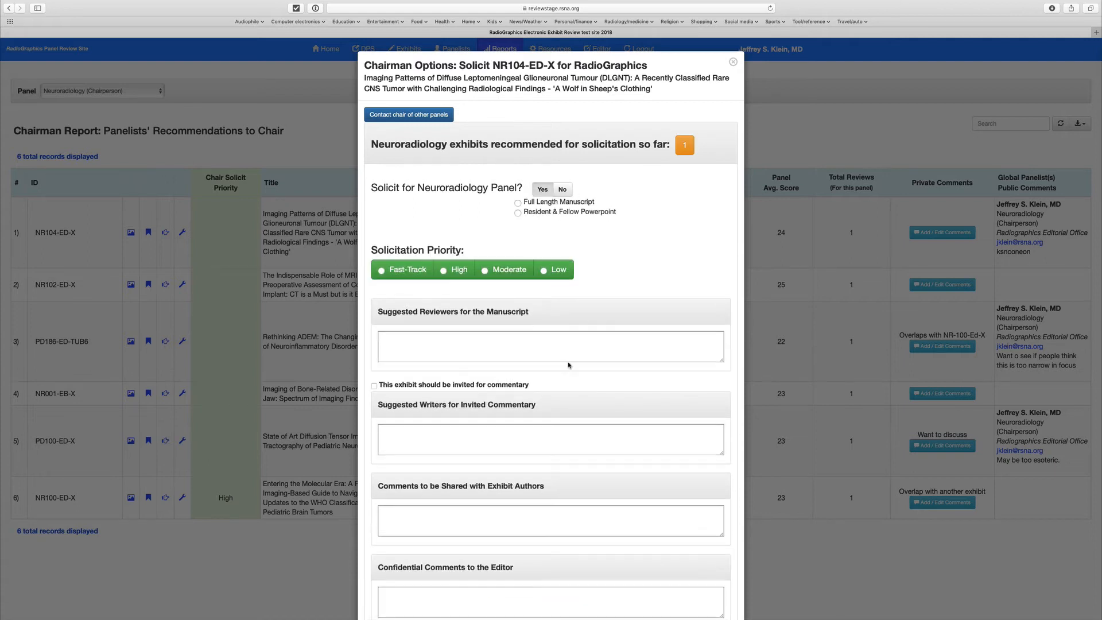
scroll(568, 364, "down", 4)
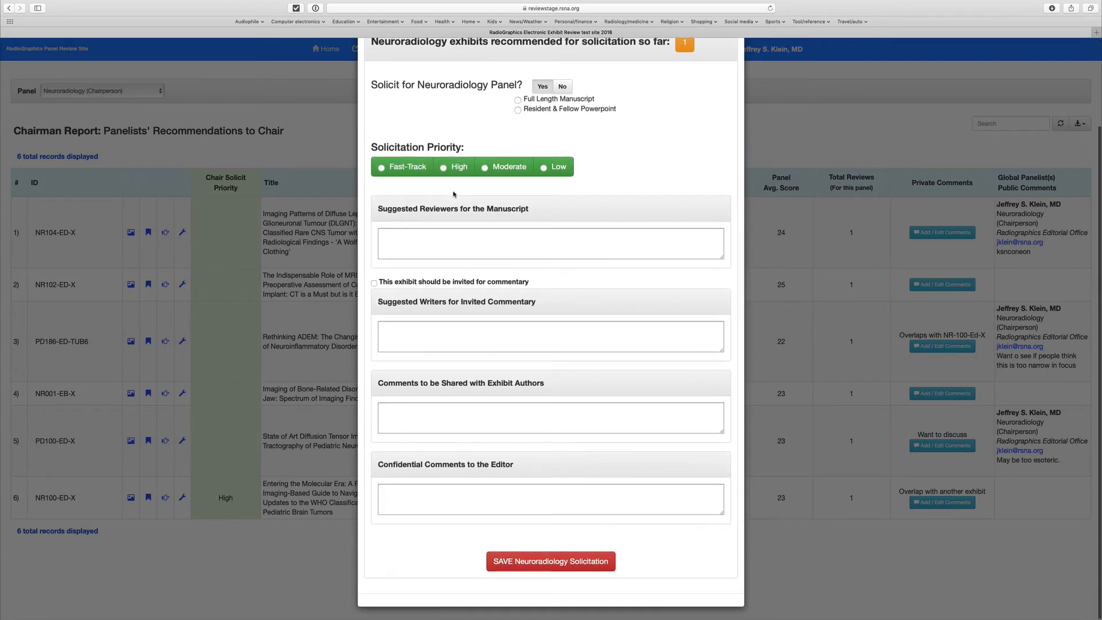
left_click(554, 561)
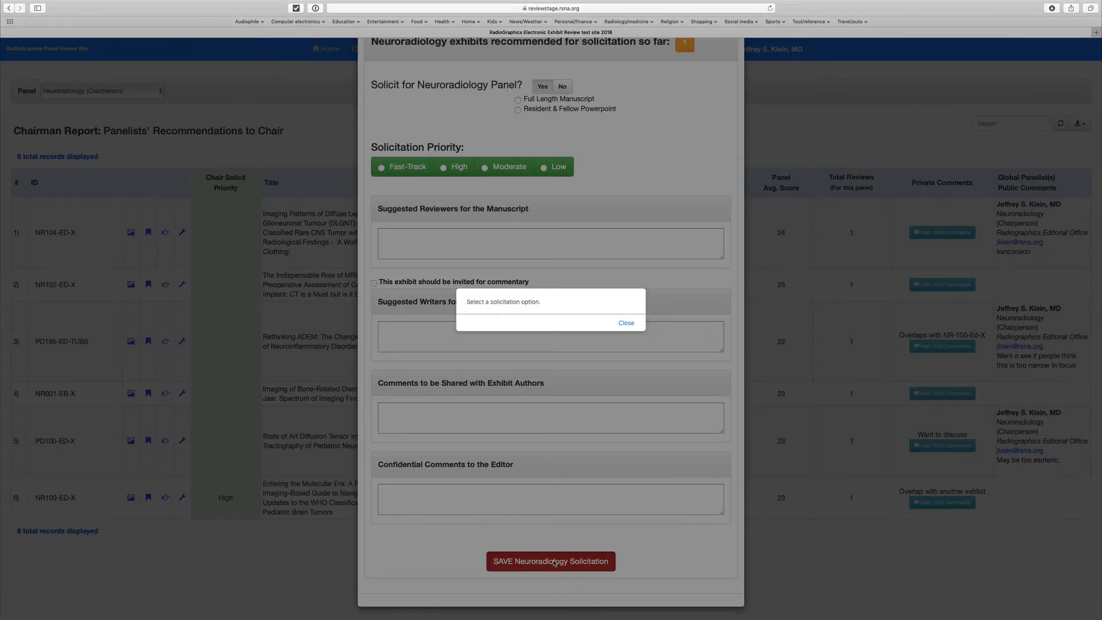
left_click(624, 324)
scroll(647, 138, "up", 2)
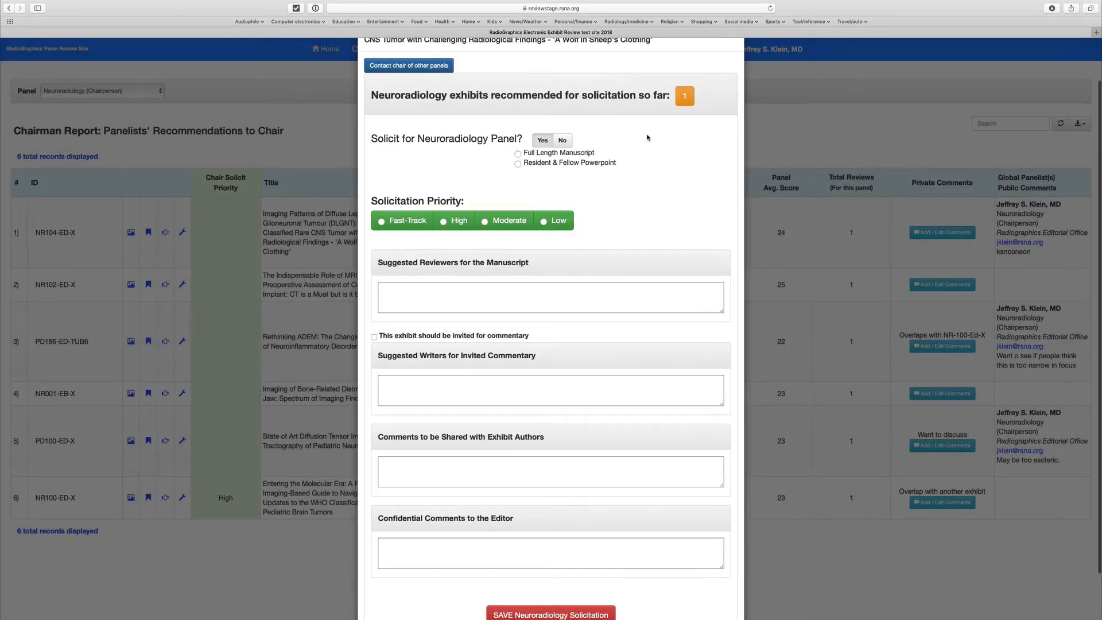
scroll(647, 137, "up", 2)
left_click(732, 62)
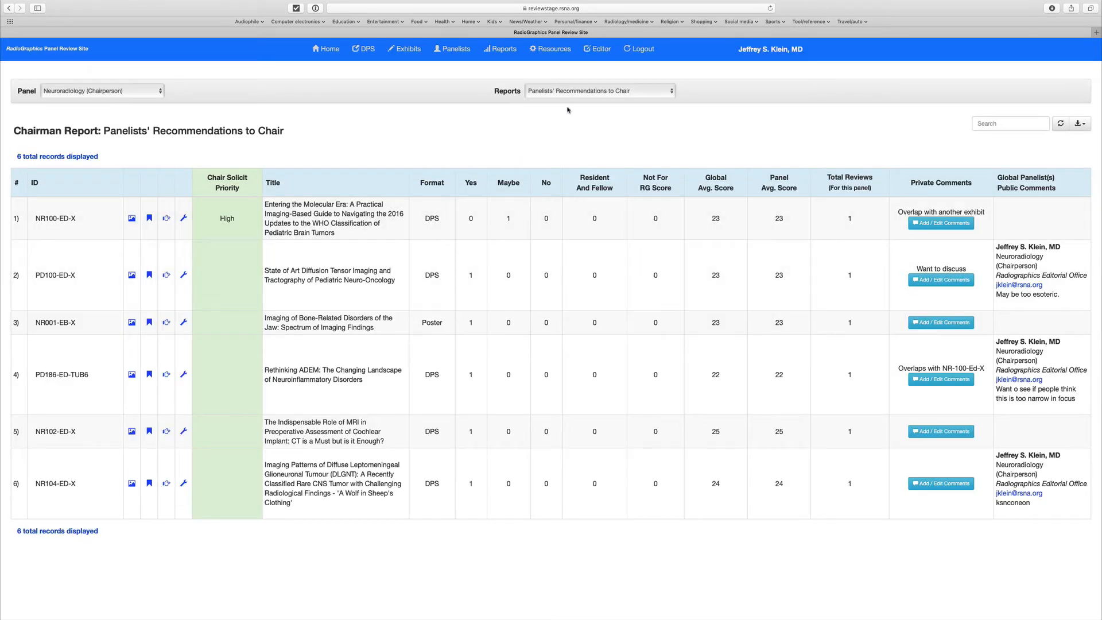
Step: View the report of exhibits marked not appropriate for RG and the Panelists' Recommendations for Resident & Fellow report
left_click(554, 93)
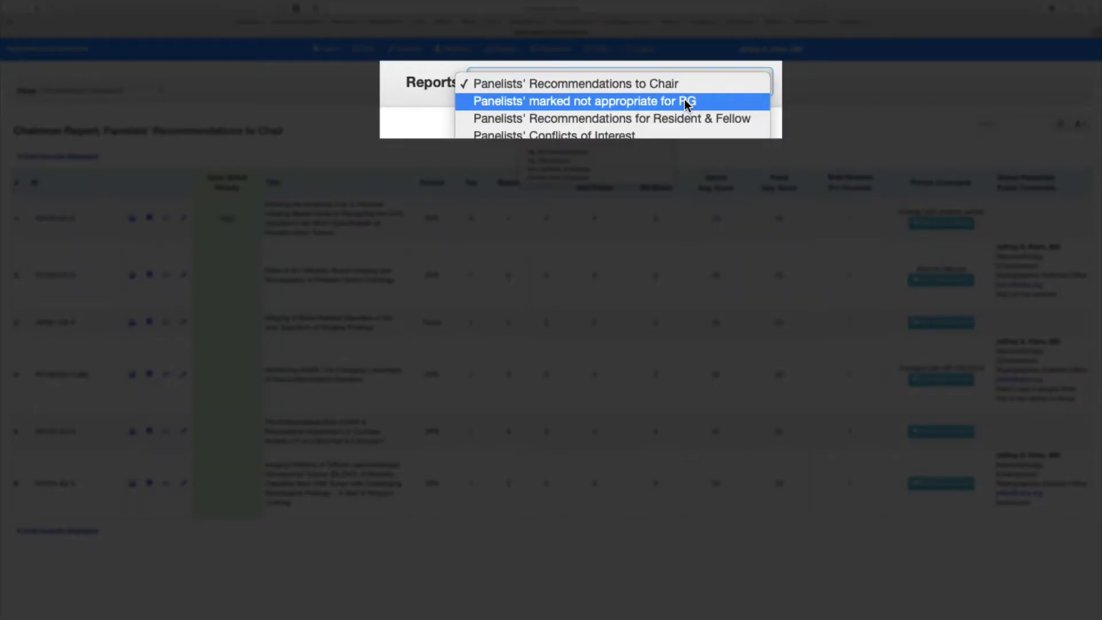
left_click(687, 102)
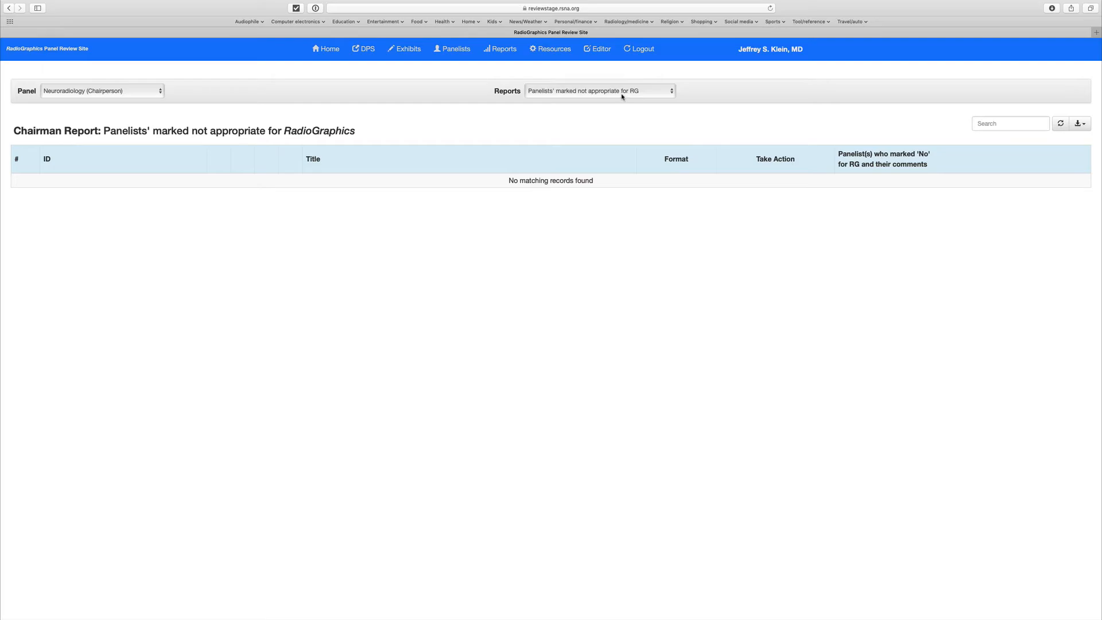
left_click(625, 96)
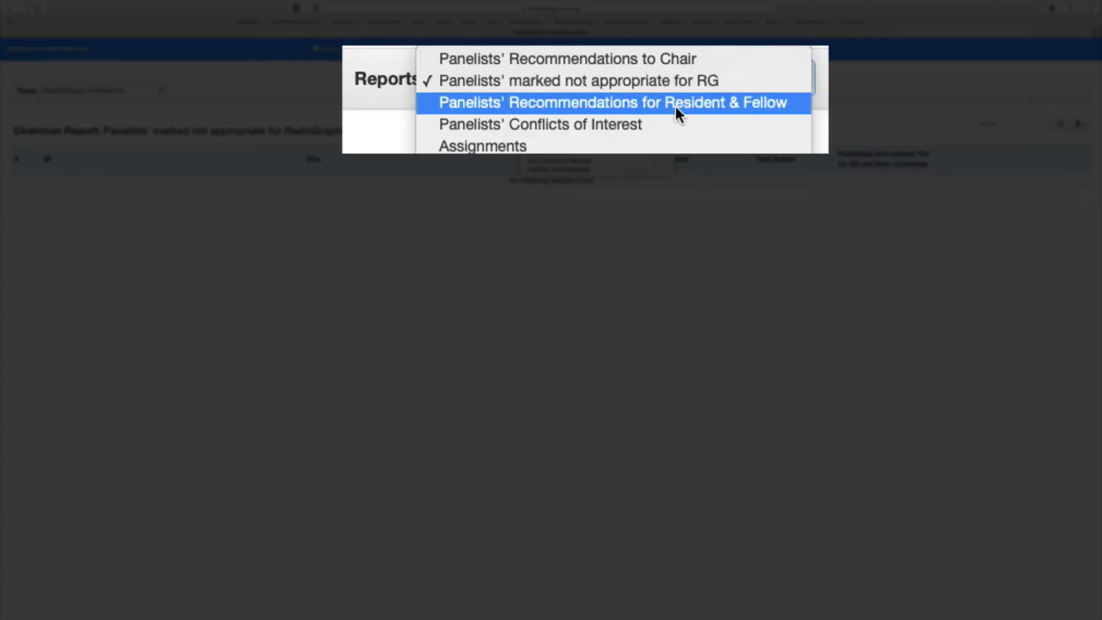
left_click(676, 108)
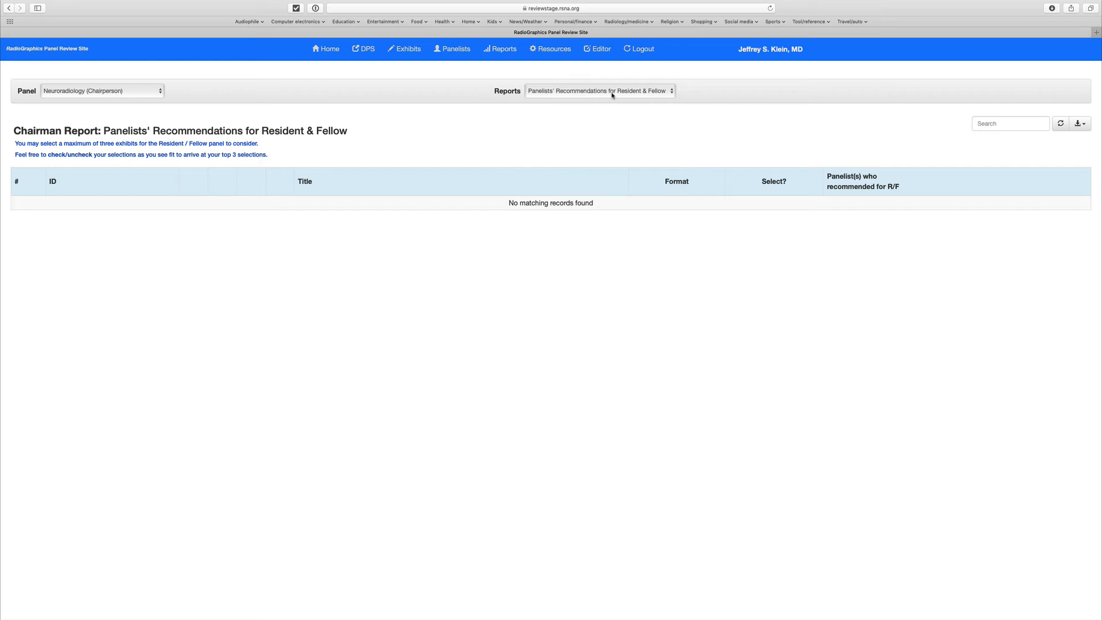
Step: Show the Panelists' Conflicts of Interest report and look over the list of other available reports
left_click(612, 95)
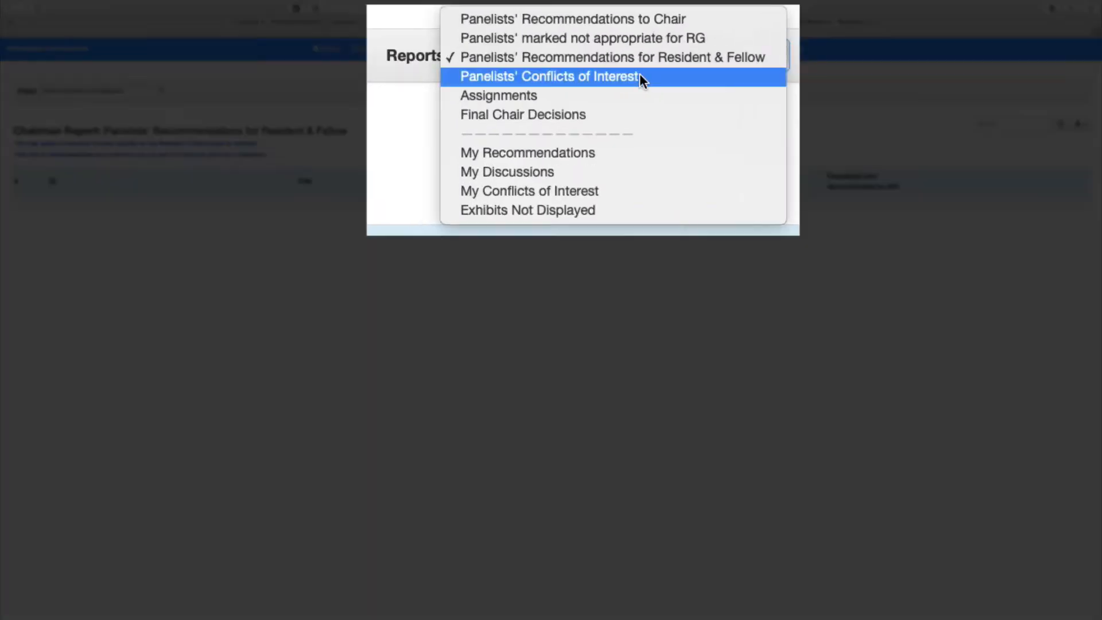
left_click(609, 101)
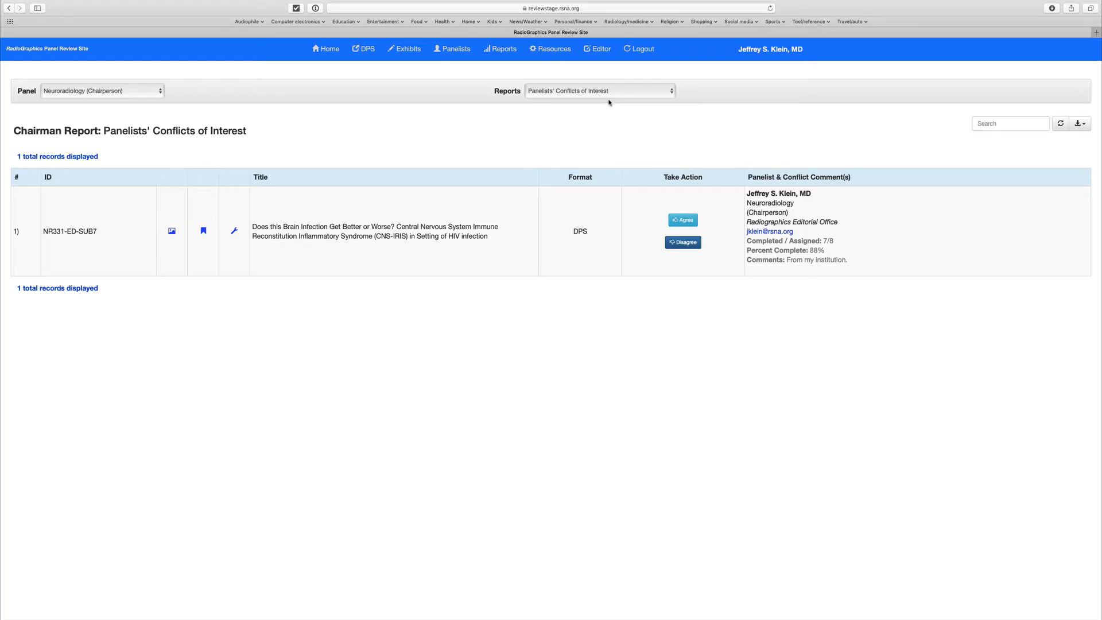
left_click(617, 95)
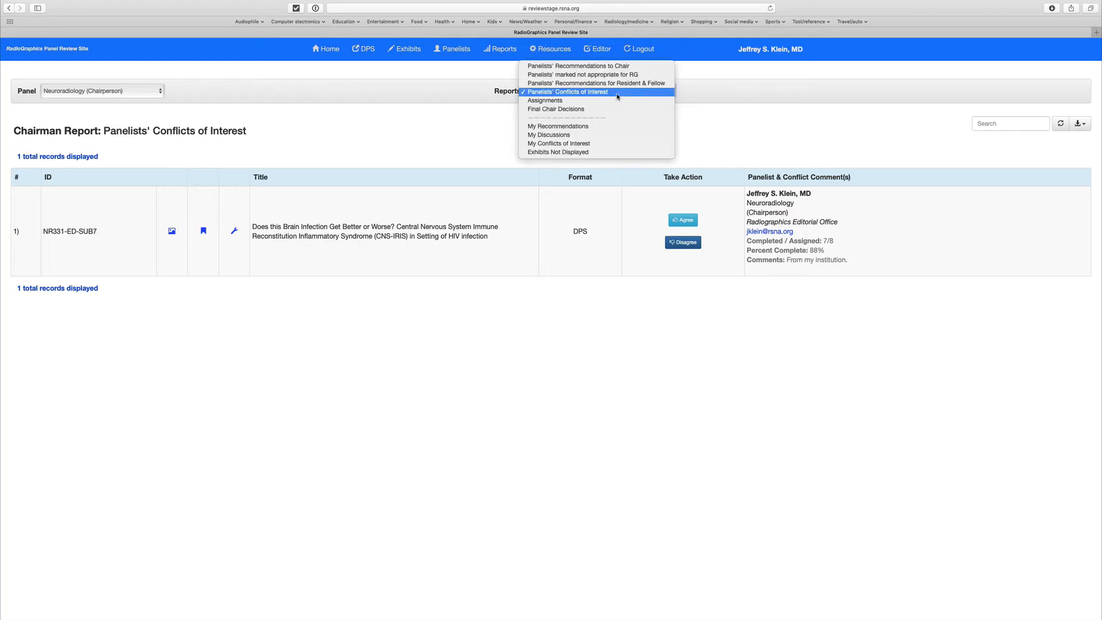
left_click(251, 94)
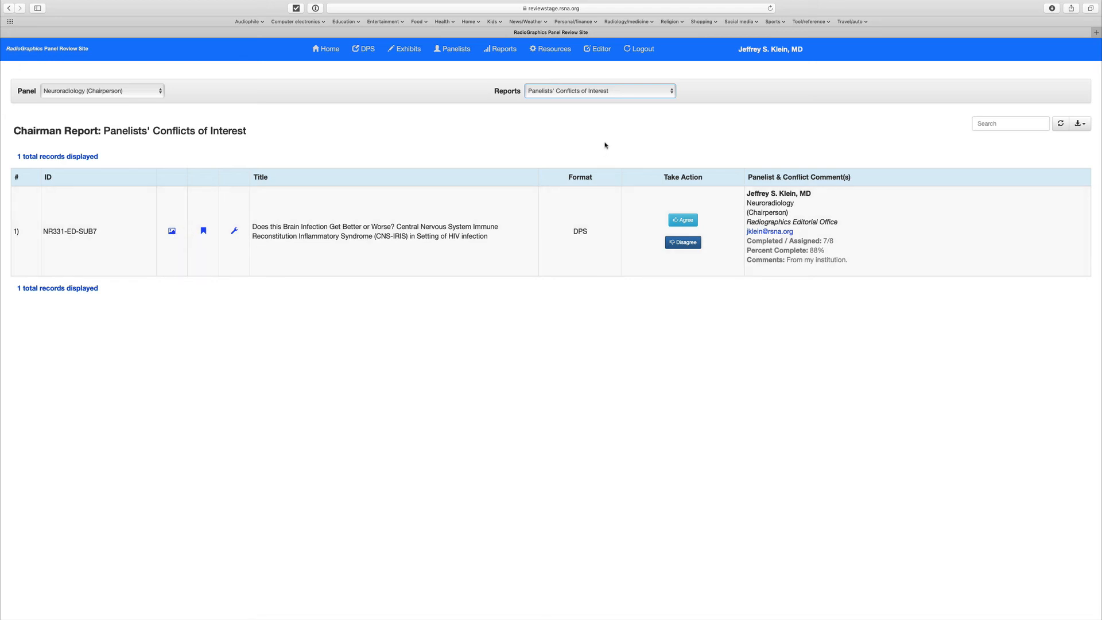
Step: Agree with the conflict of interest for exhibit NR331-ED-SUB7 and examine its panelist assignment list
left_click(689, 219)
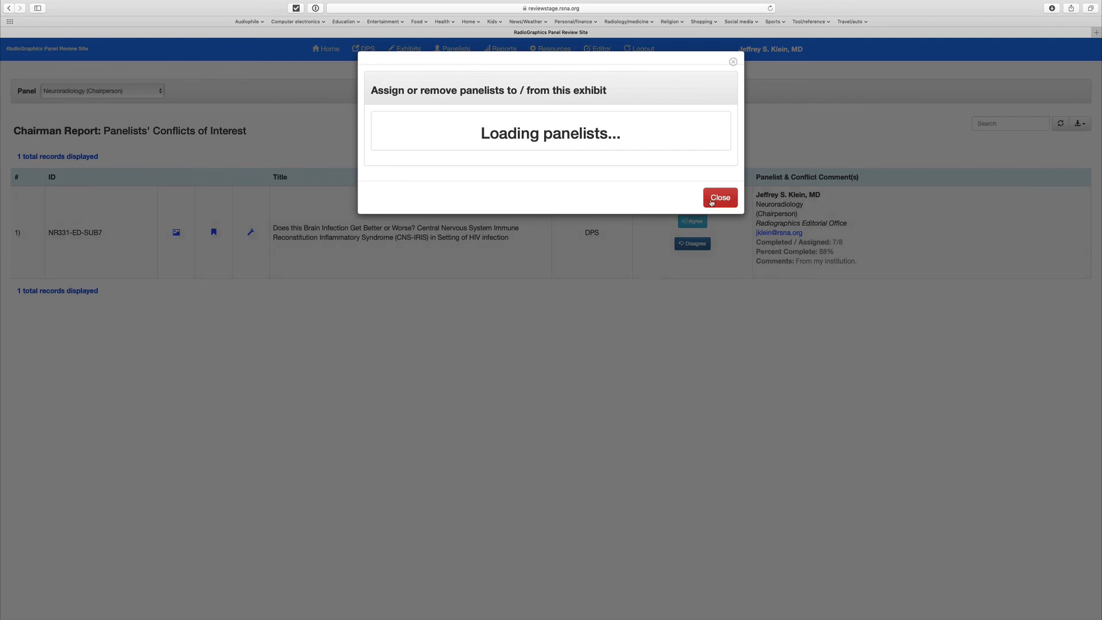
scroll(565, 276, "down", 5)
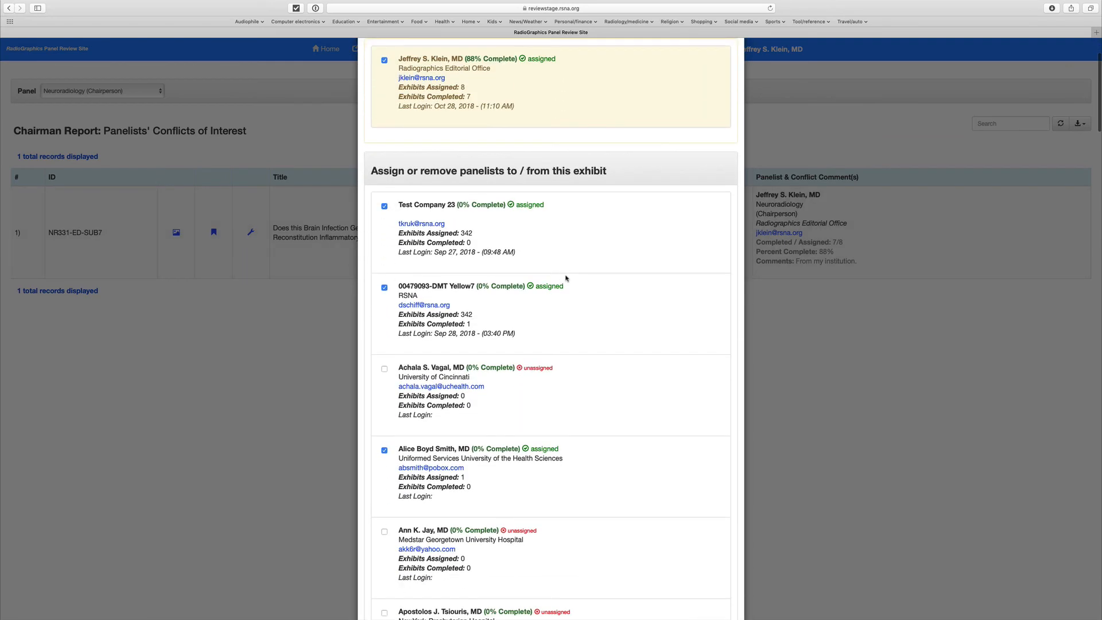
scroll(565, 278, "up", 5)
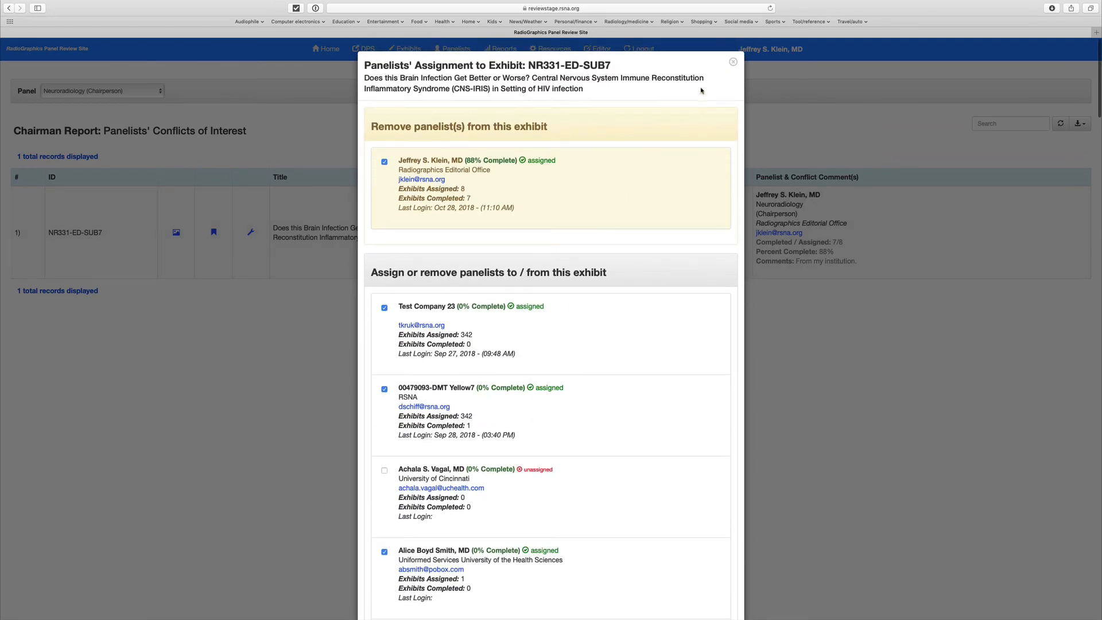
Step: Close the panelist assignment list, show the Assignments report for the Neuroradiology panel, and examine which panelists are assigned to each exhibit
left_click(733, 62)
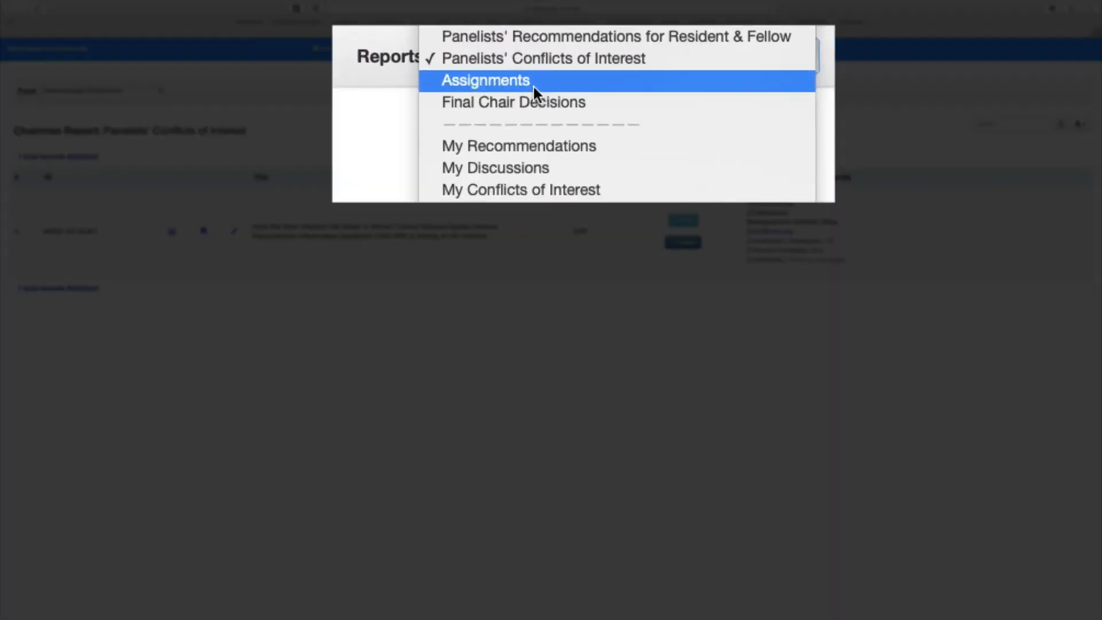
left_click(551, 100)
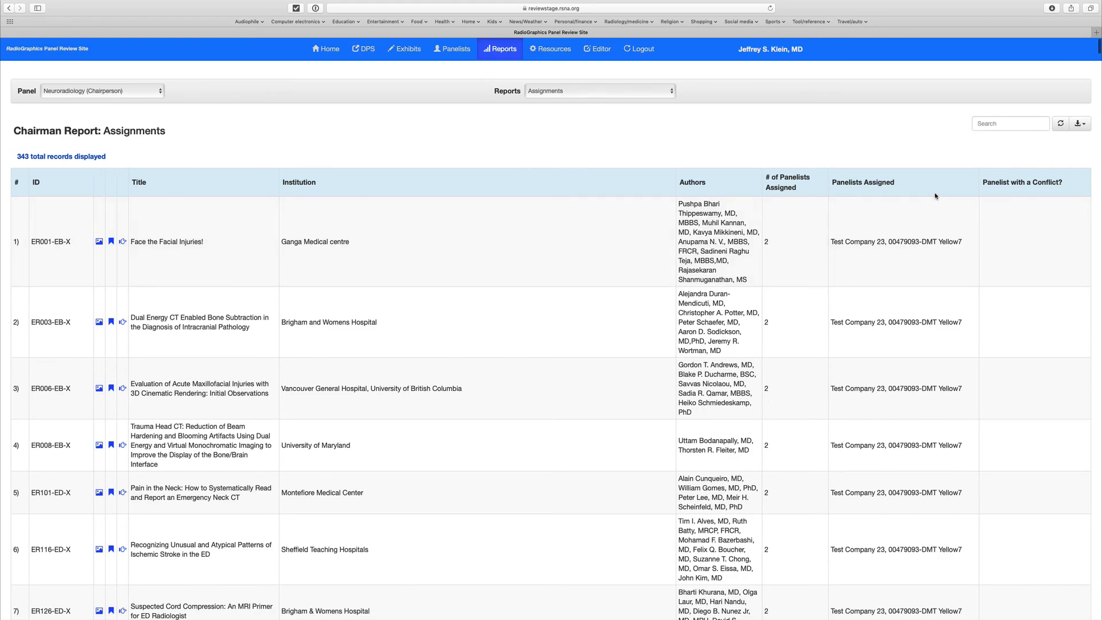
scroll(908, 290, "down", 5)
scroll(907, 291, "up", 5)
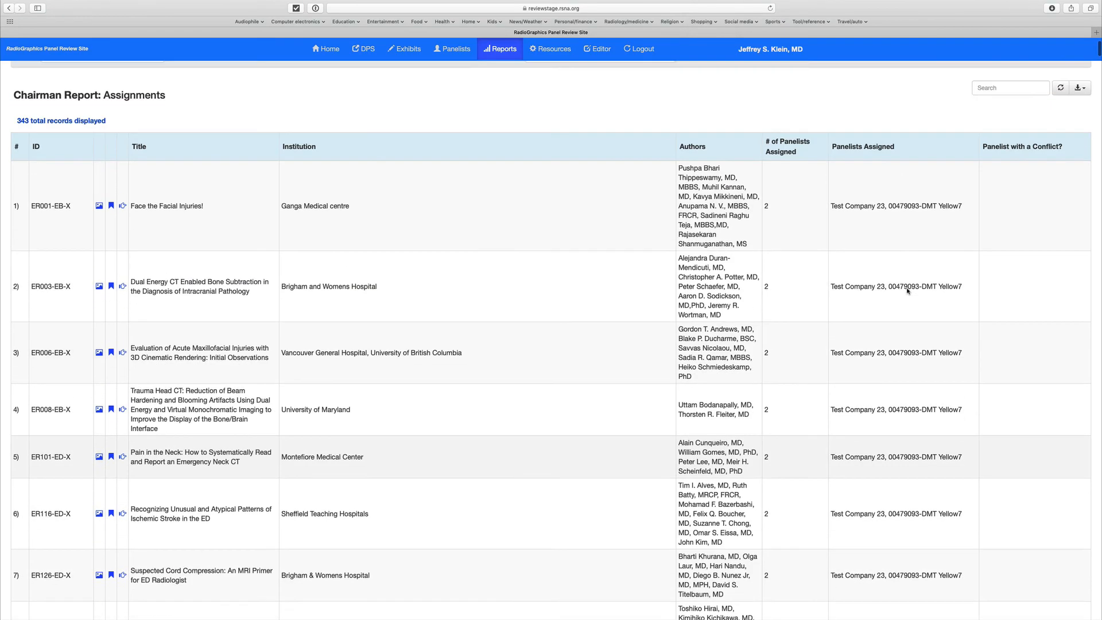
scroll(904, 290, "down", 20)
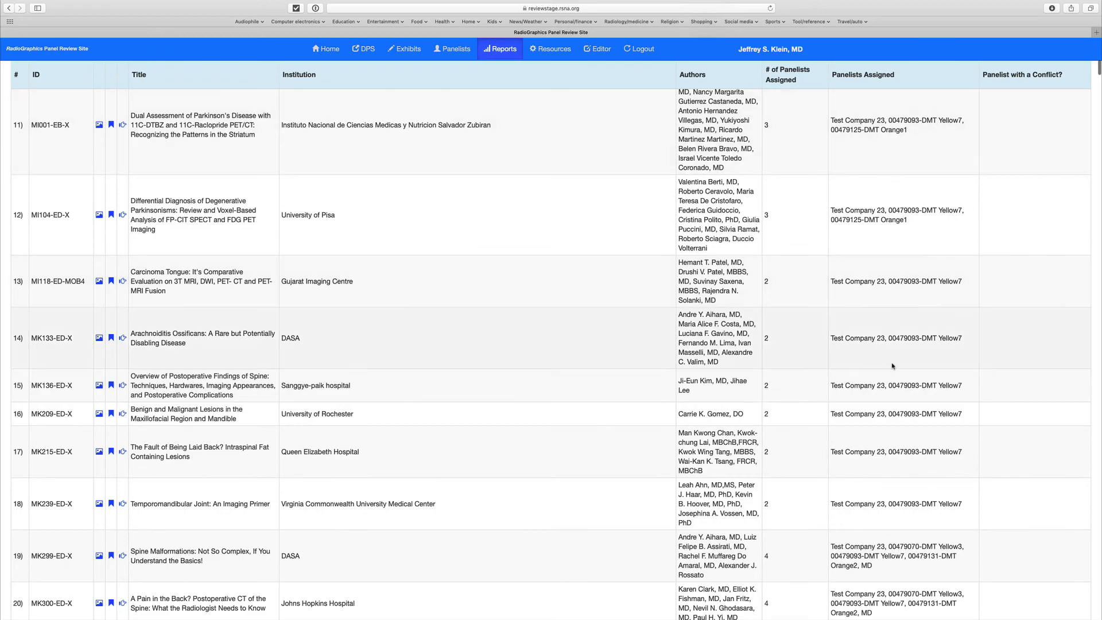
scroll(895, 129, "down", 10)
scroll(892, 364, "up", 20)
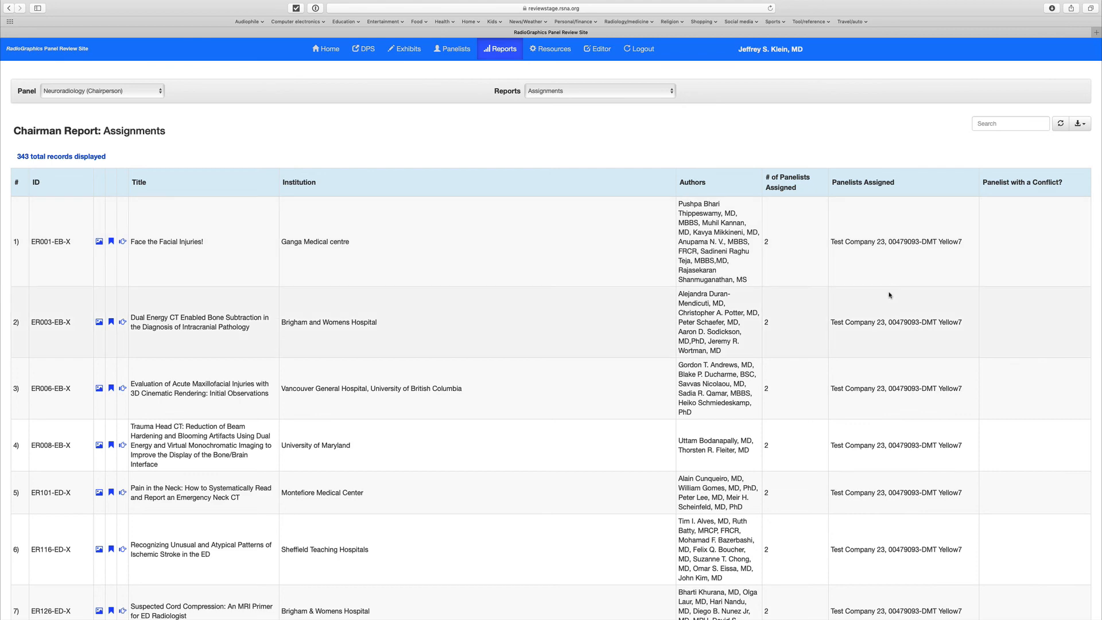
scroll(528, 270, "down", 1)
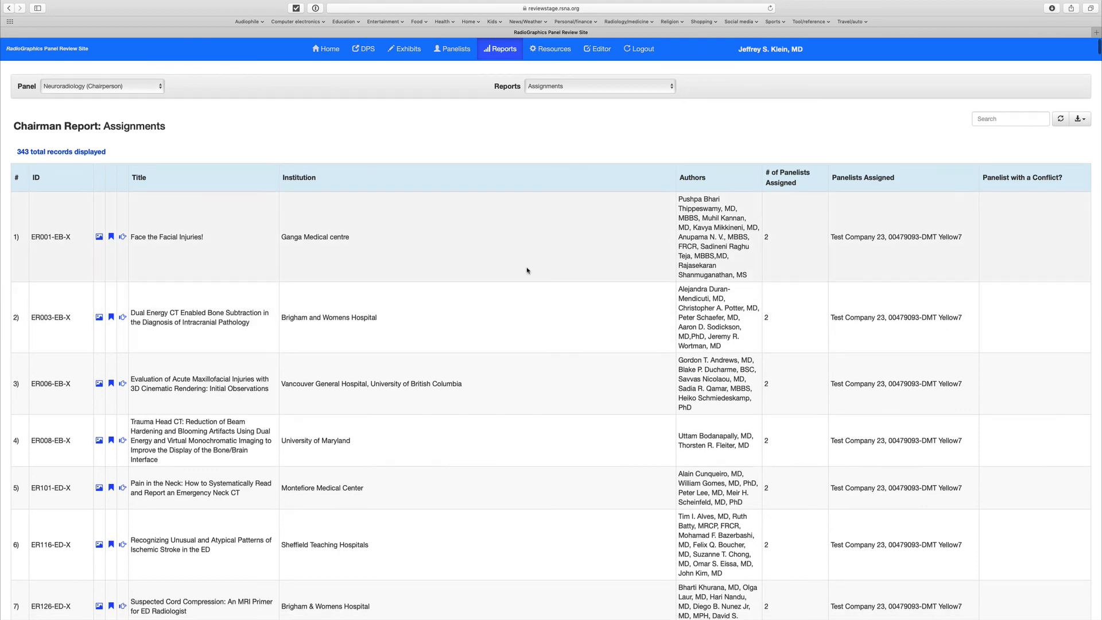
Step: Show the Final Chair Decisions report for the Neuroradiology panel
scroll(528, 270, "up", 1)
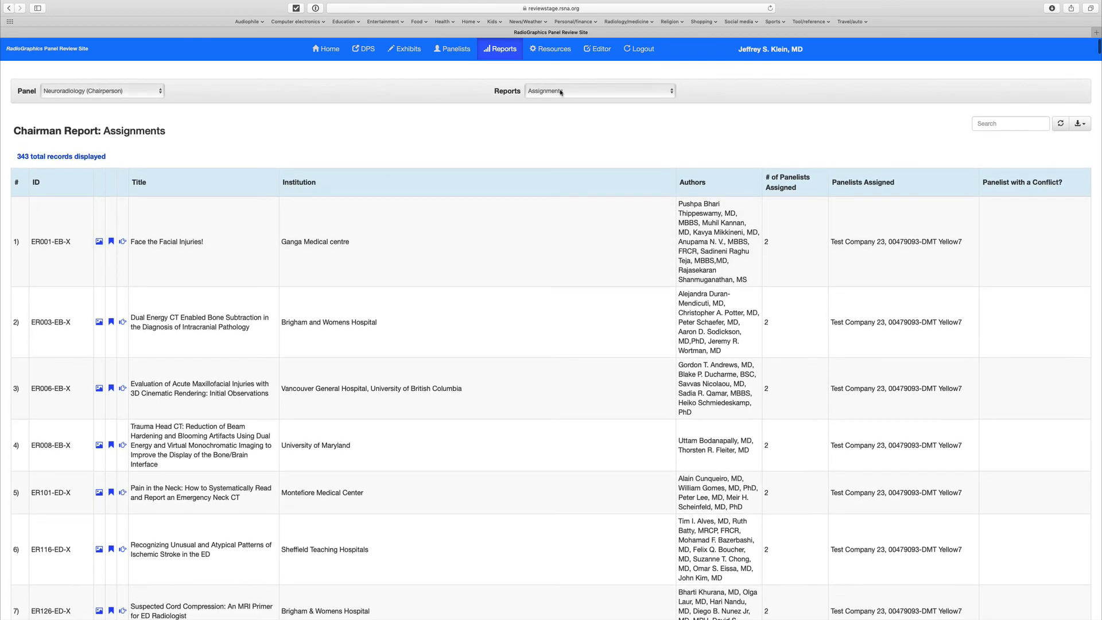
left_click(563, 92)
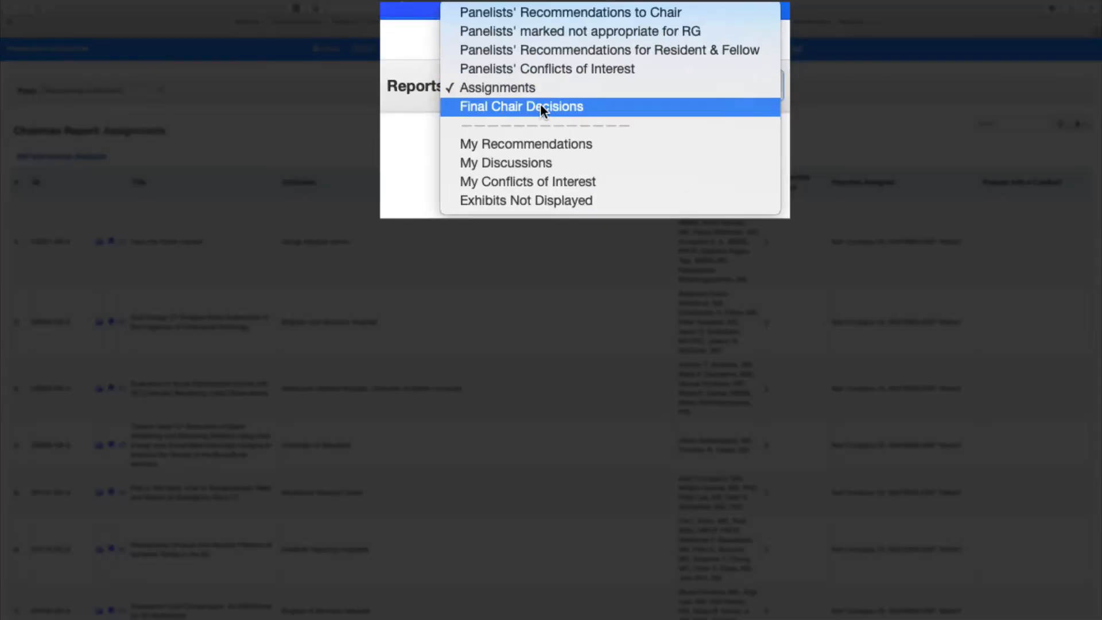
left_click(539, 103)
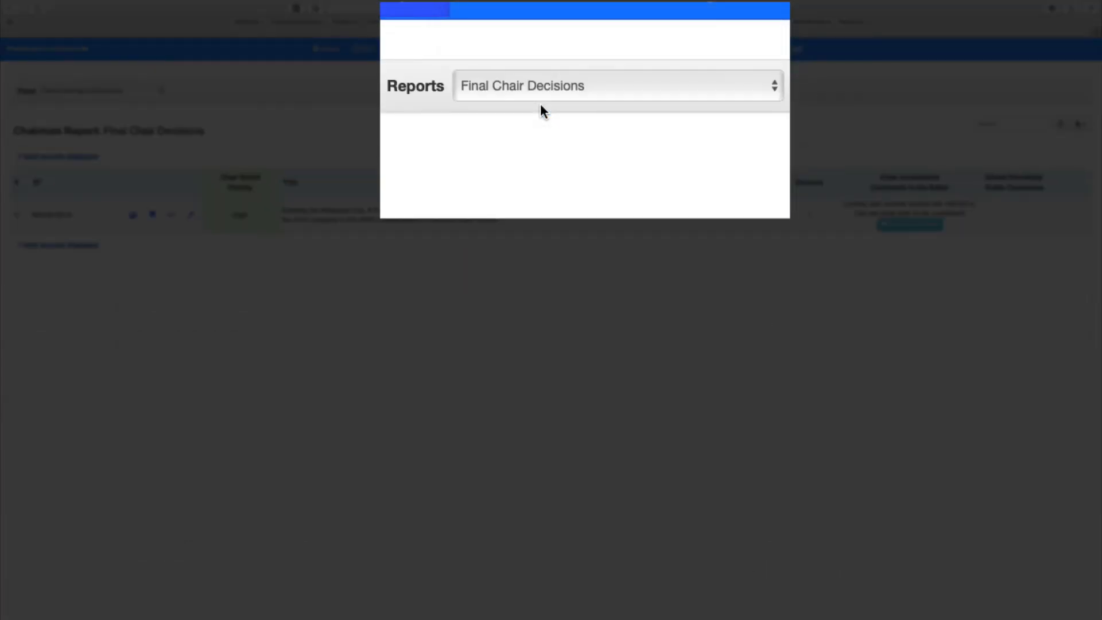